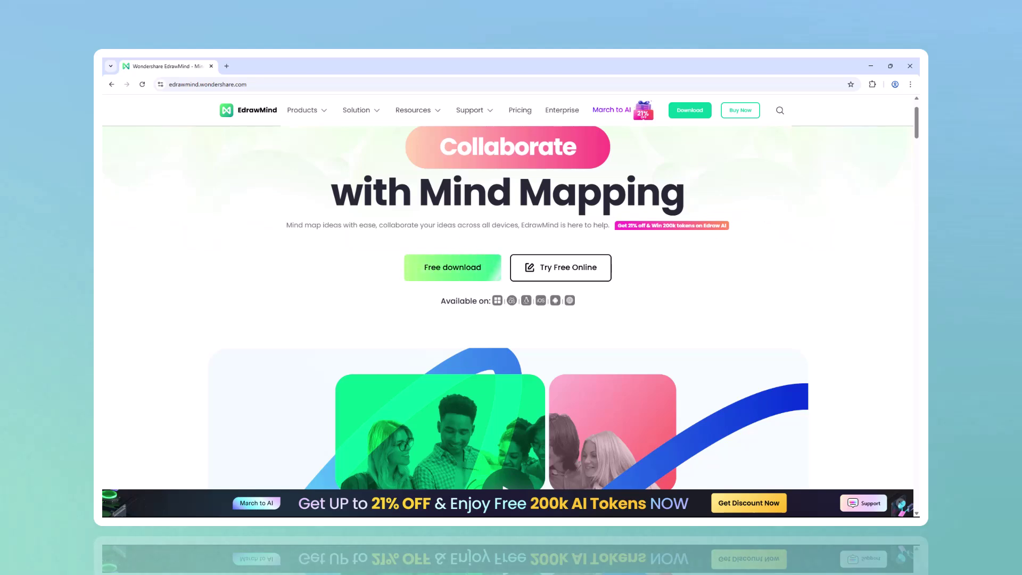
Scroll the homepage down to the gallery with Concept Map, Timeline and Fishbone Diagram cards
scroll(917, 127, "up", 2)
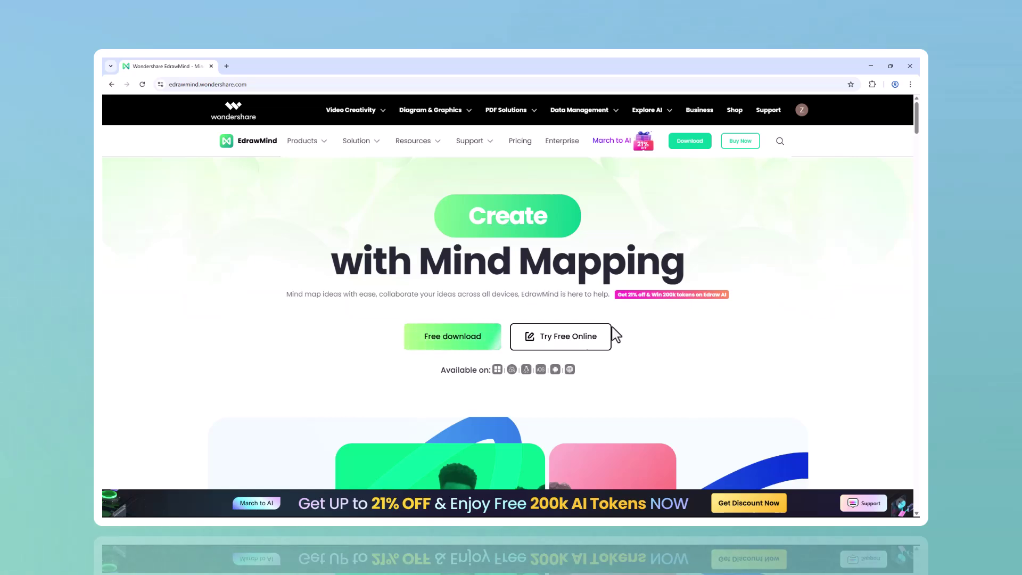
scroll(663, 327, "down", 5)
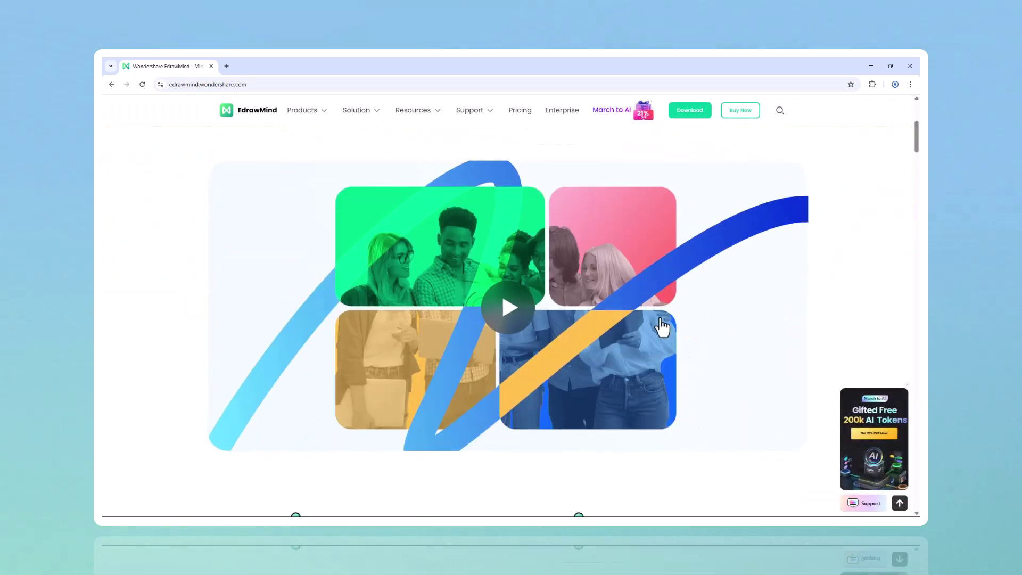
scroll(637, 329, "down", 7)
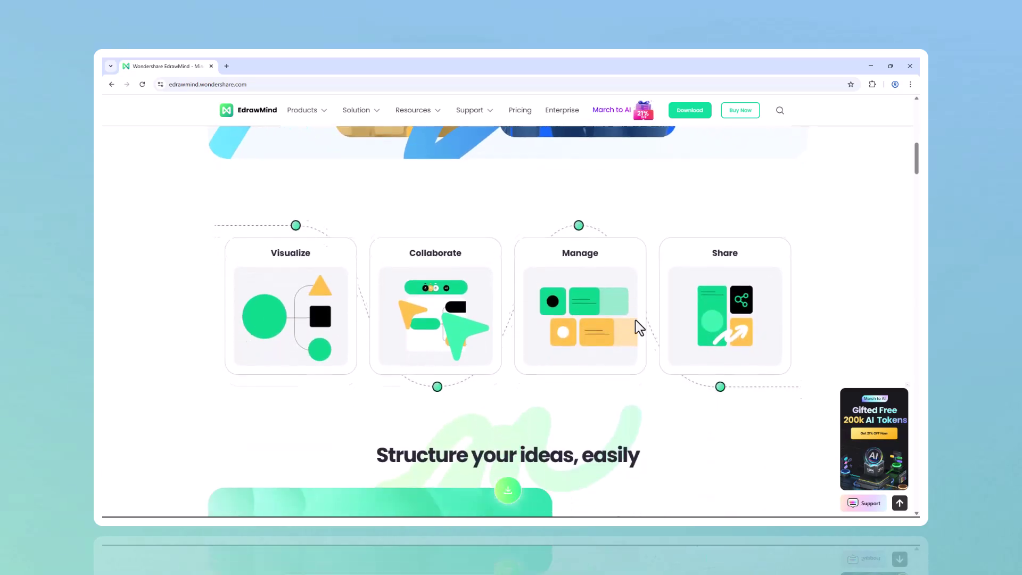
scroll(639, 328, "up", 1)
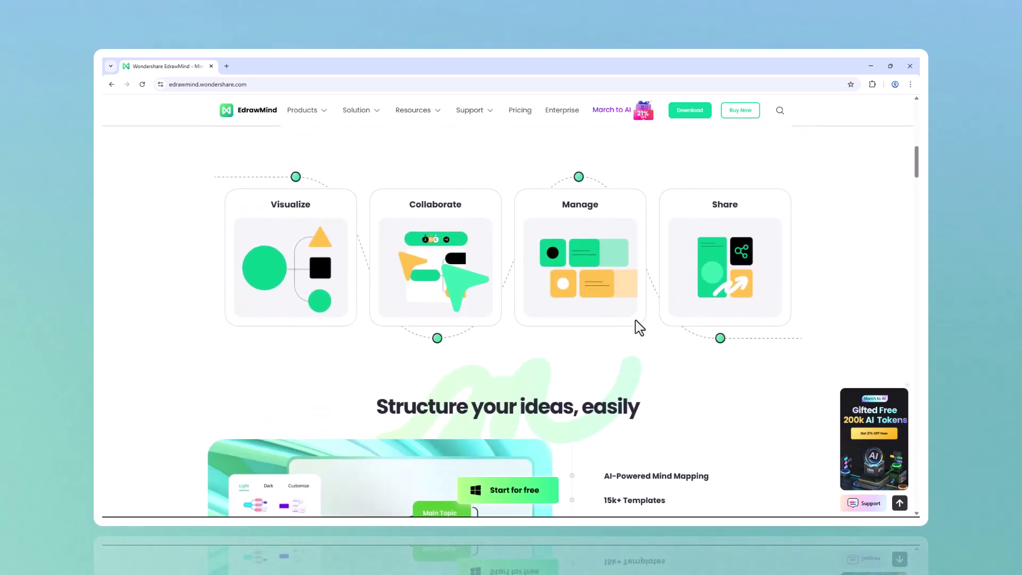
scroll(638, 327, "down", 6)
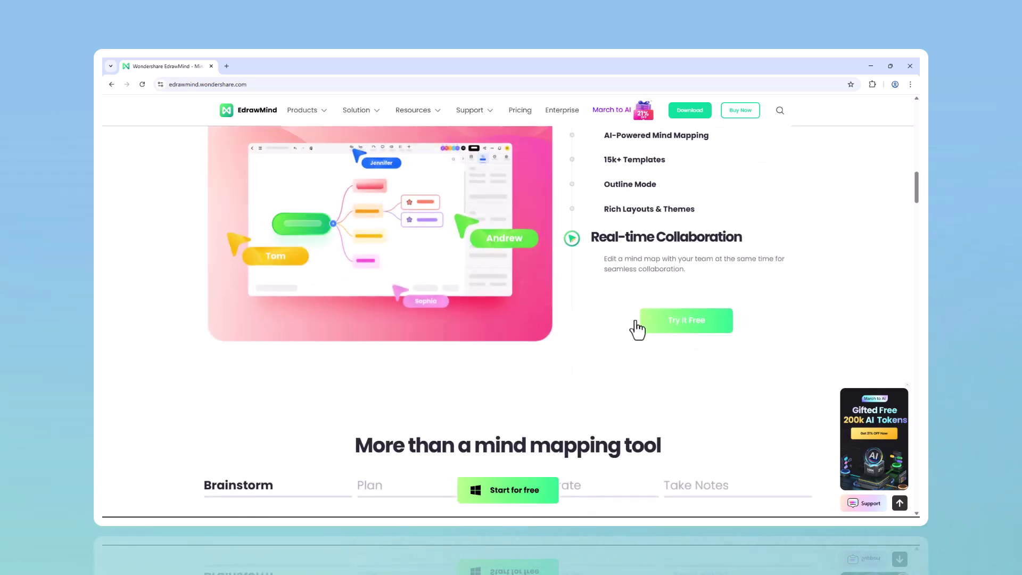
scroll(637, 330, "down", 5)
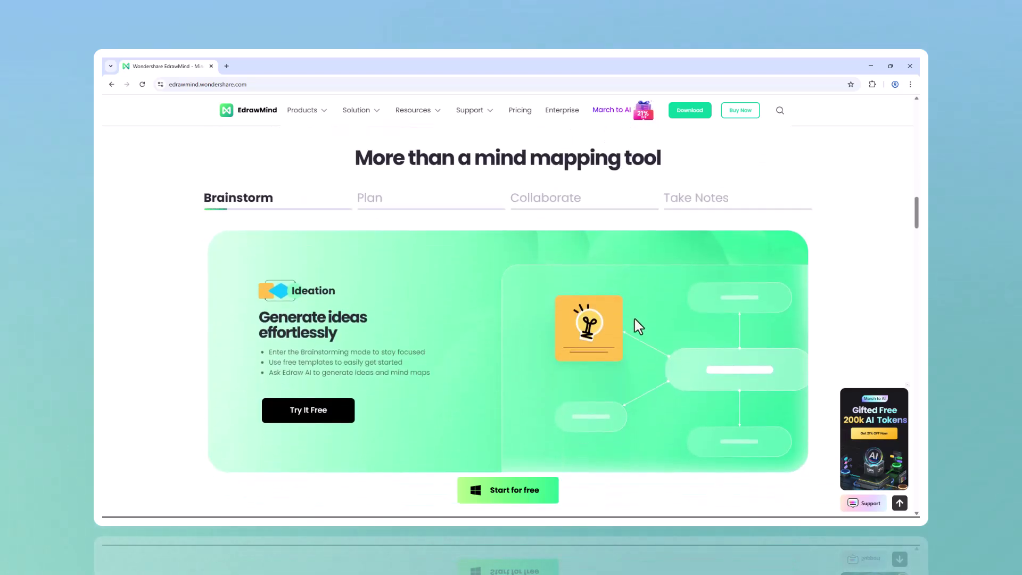
scroll(612, 322, "down", 4)
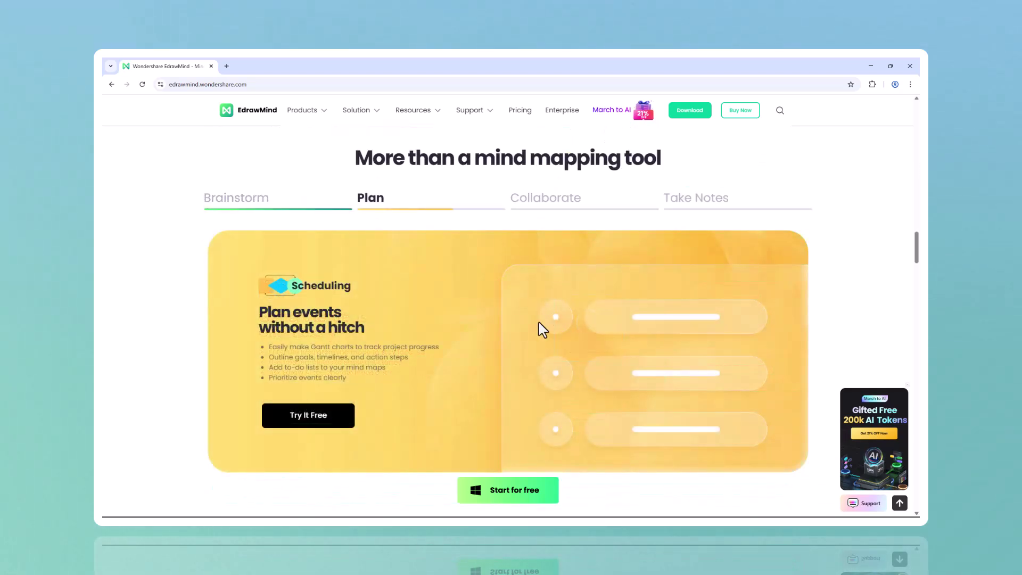
scroll(558, 266, "down", 5)
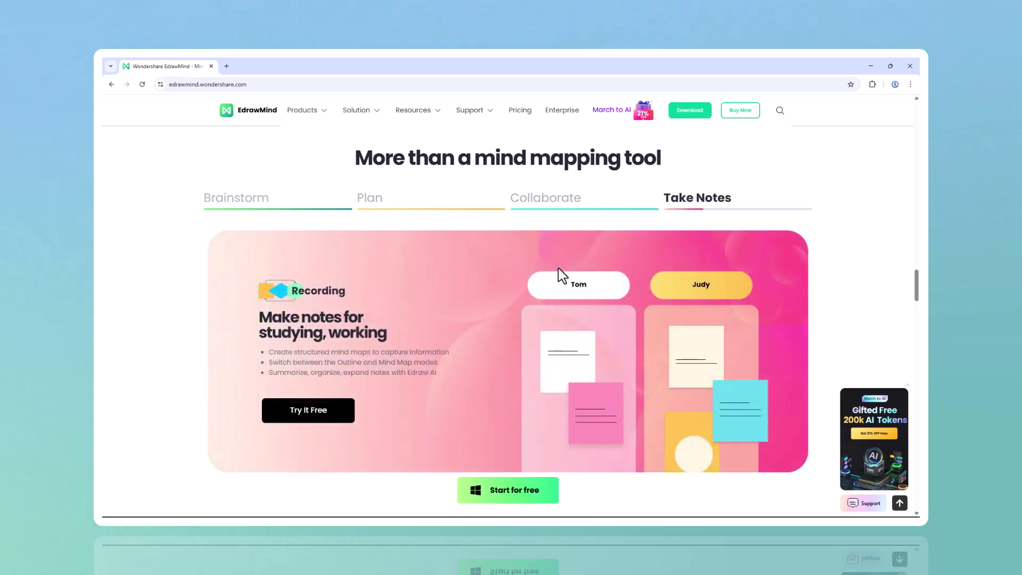
scroll(563, 276, "down", 5)
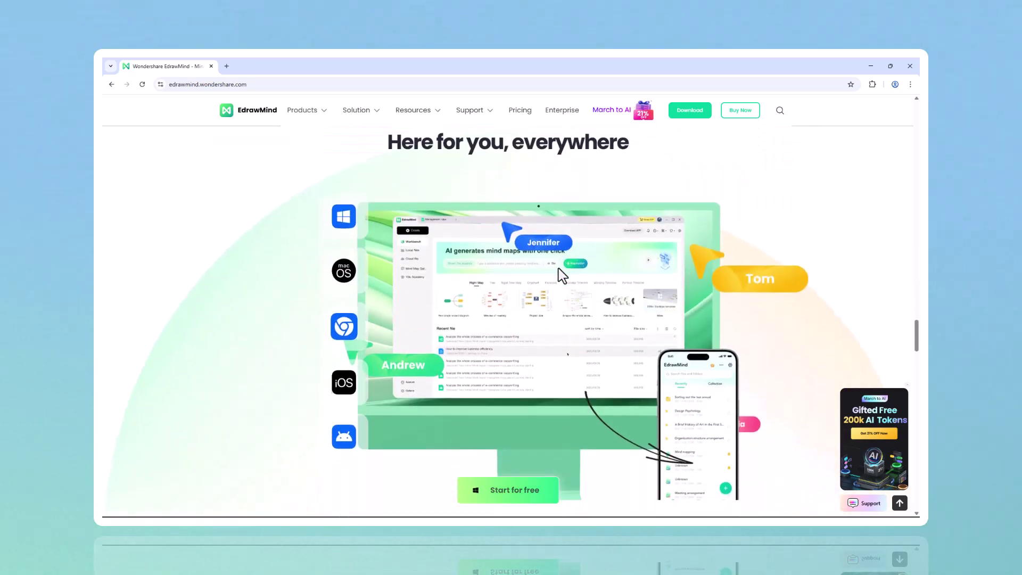
scroll(562, 275, "down", 1)
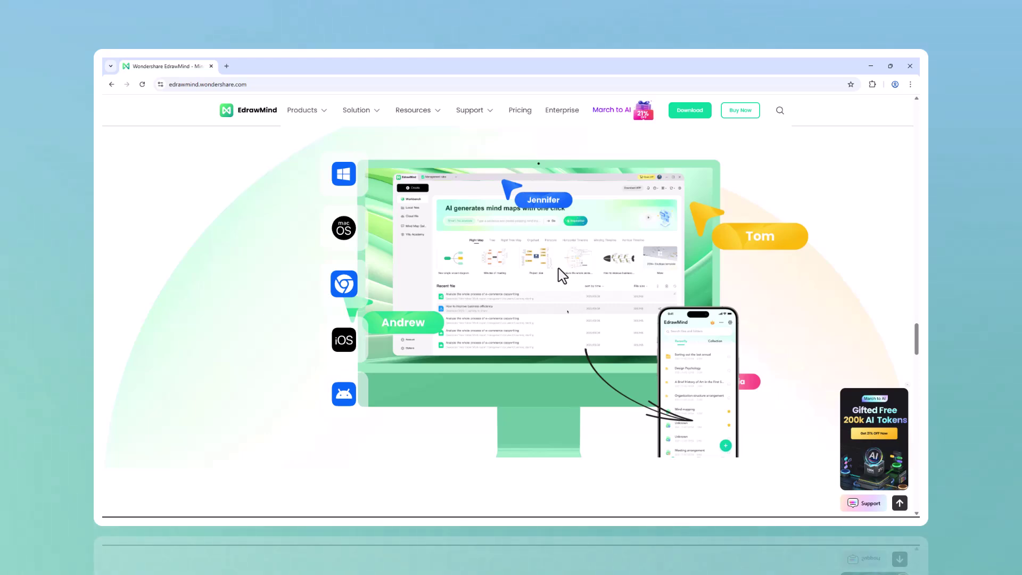
scroll(698, 407, "down", 5)
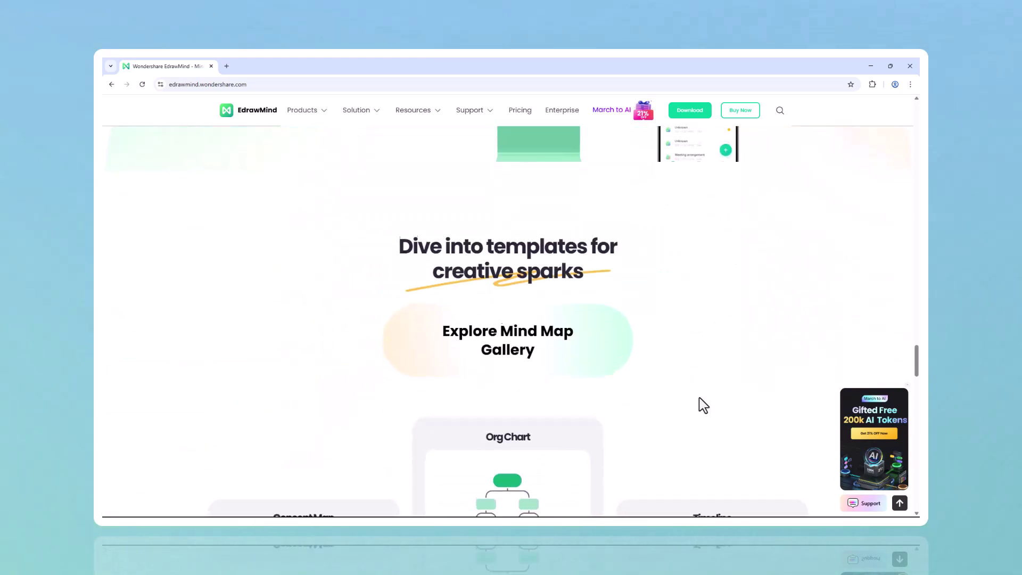
scroll(702, 406, "down", 6)
mouse_move(446, 354)
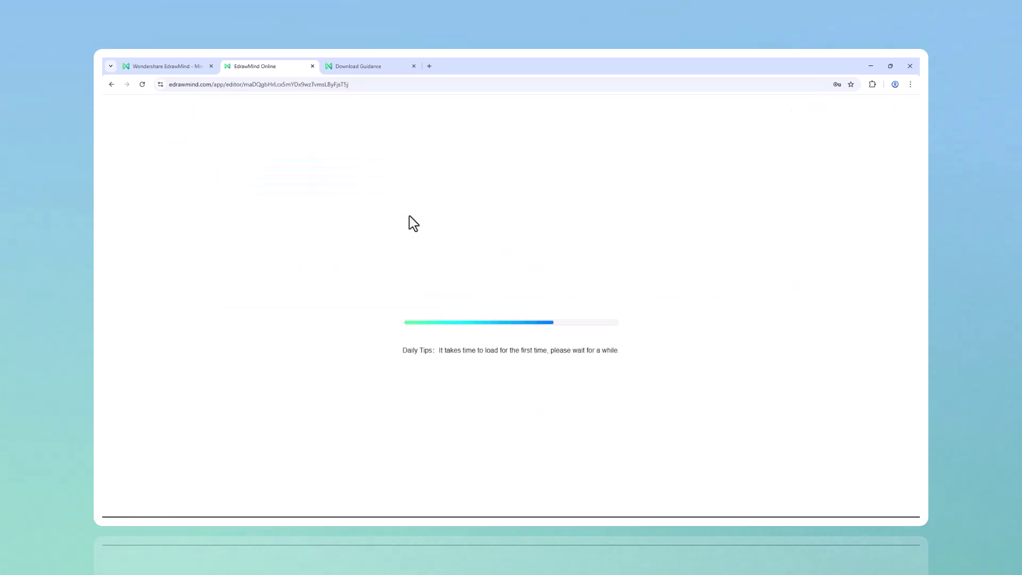
Change the new map's central topic text to 'social media Business'
double_click(417, 326)
type("so")
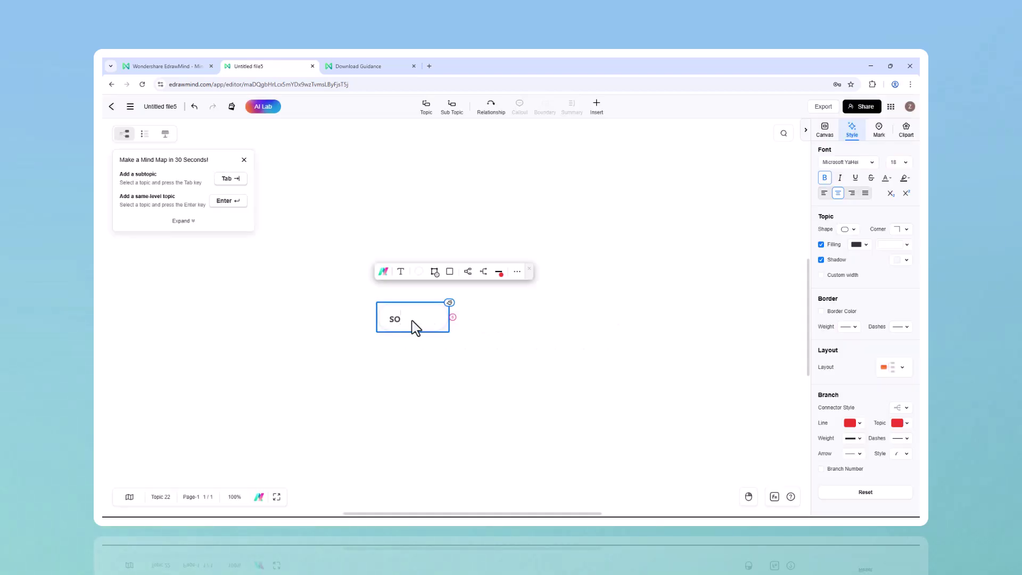
type("cial me")
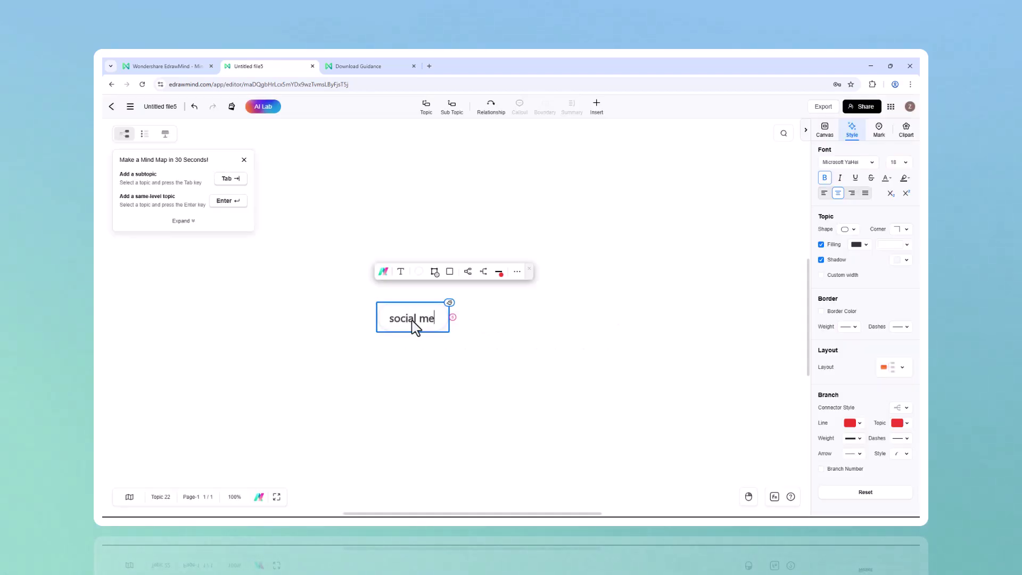
type("disa")
key("BackSpace")
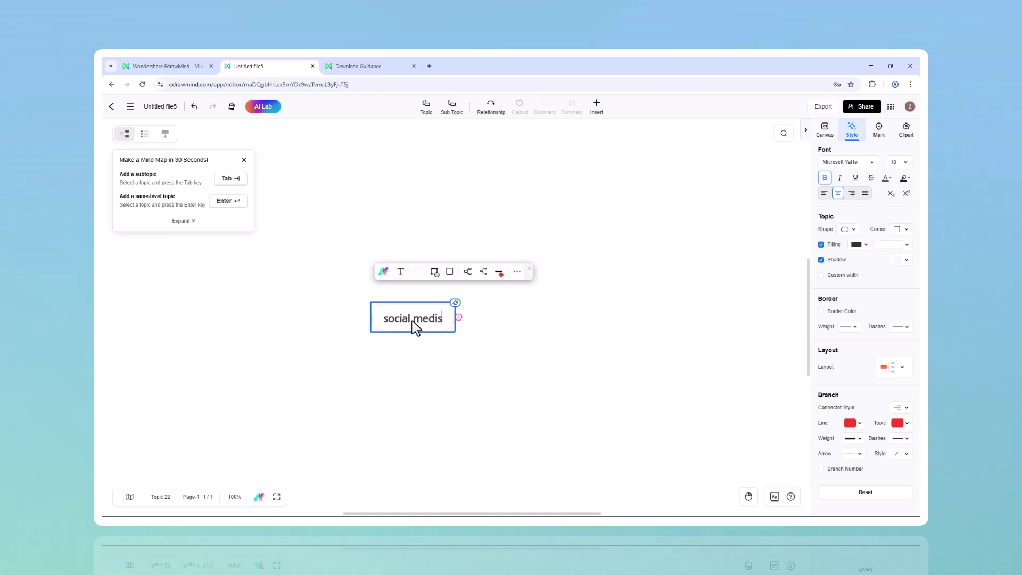
type("a Business")
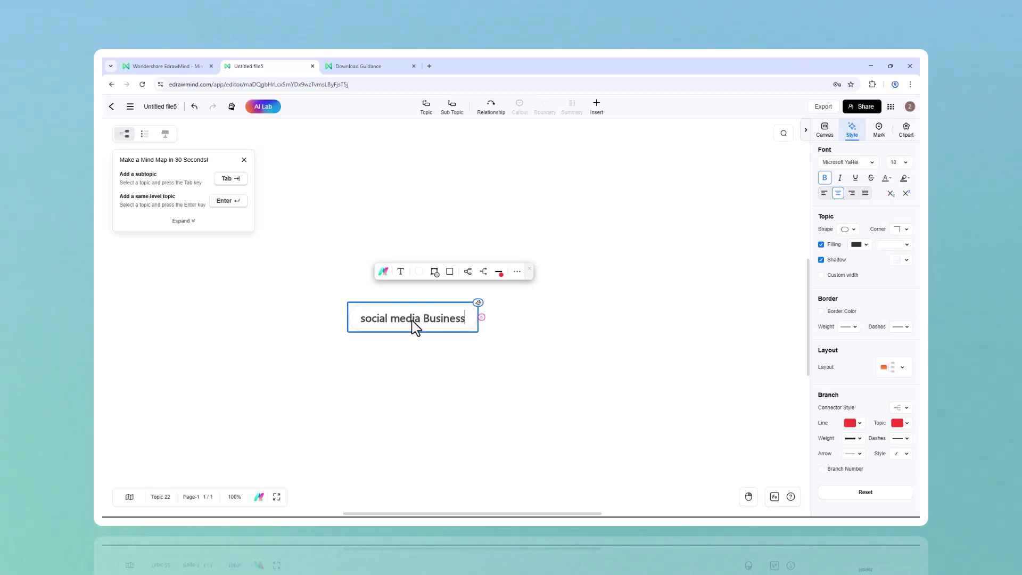
Have AI generate branches from the social media Business topic and dismiss the tips panel
left_click(384, 273)
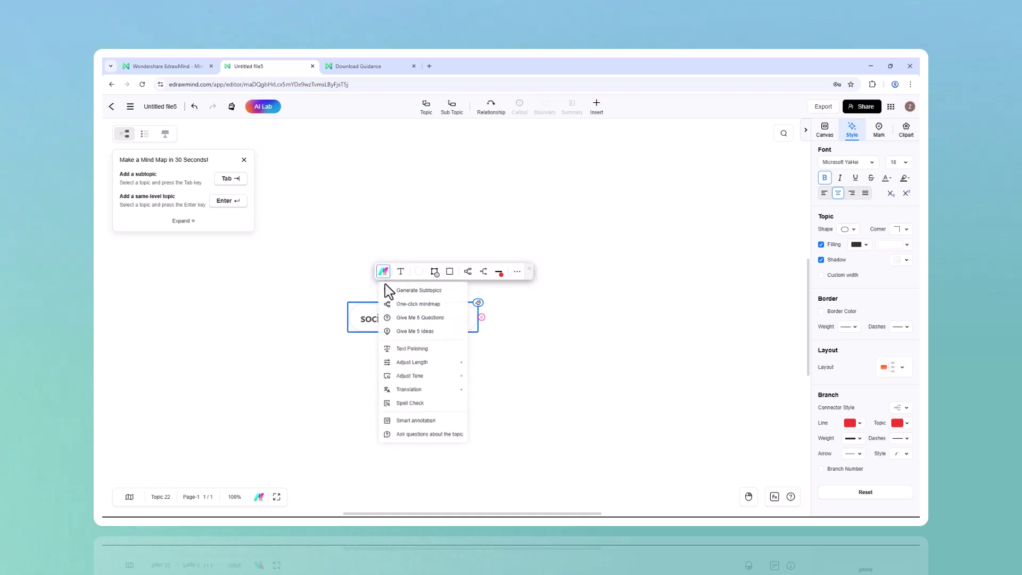
left_click(394, 307)
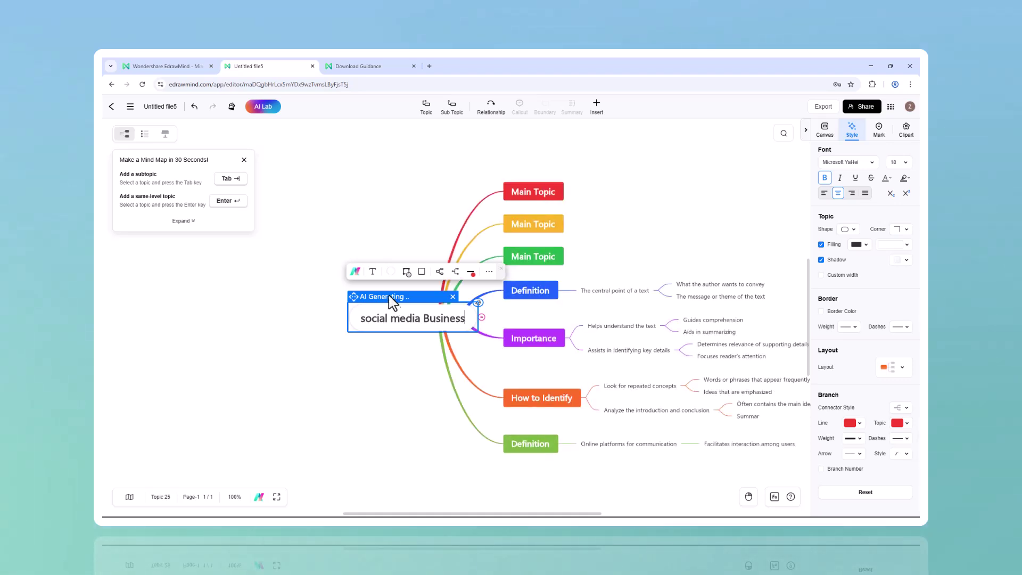
left_click(244, 160)
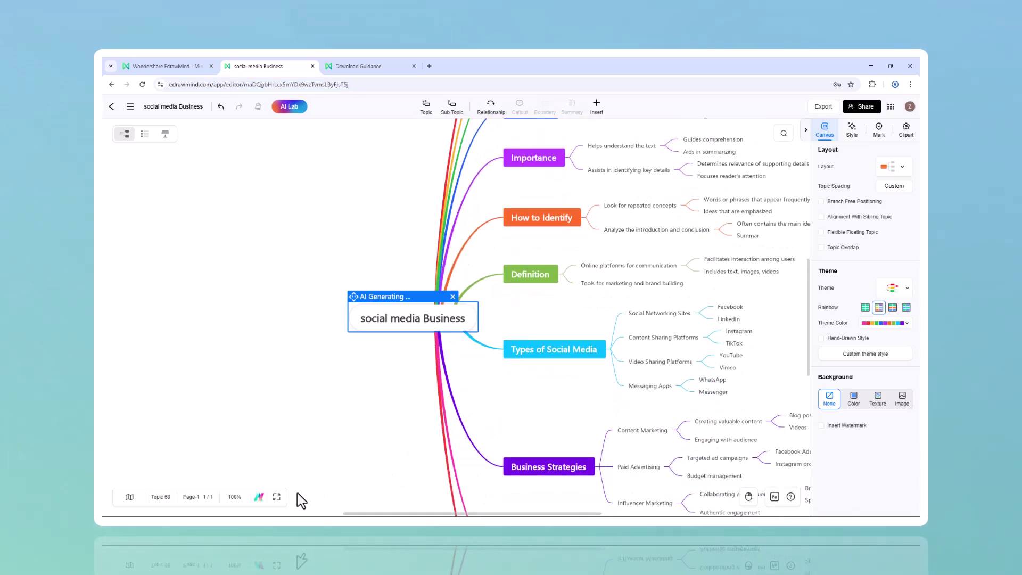
Zoom out to review the generated branches, then return to the EdrawMind website tab
left_click(231, 494)
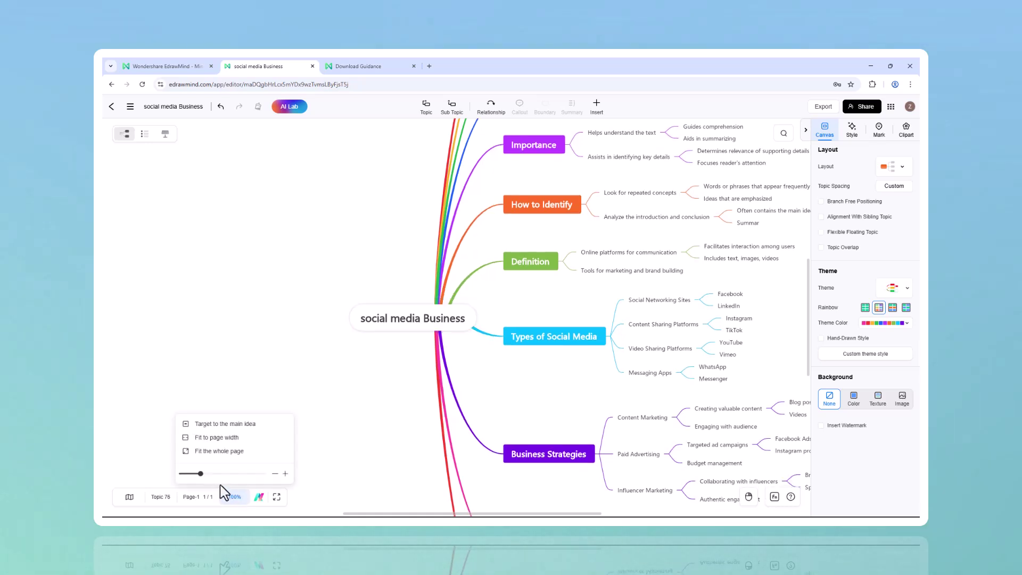
left_click_drag(201, 473, 192, 474)
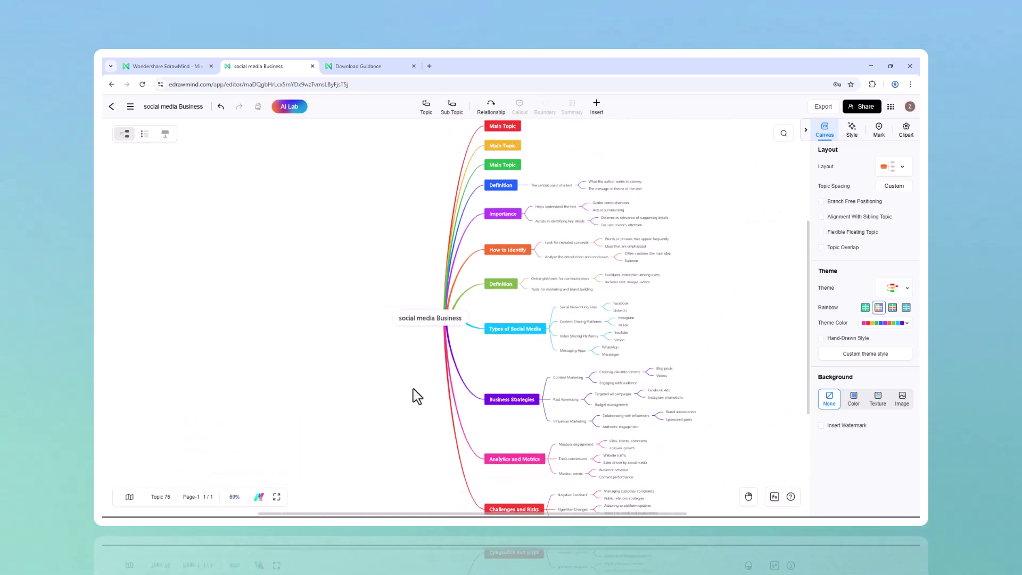
scroll(413, 389, "up", 2)
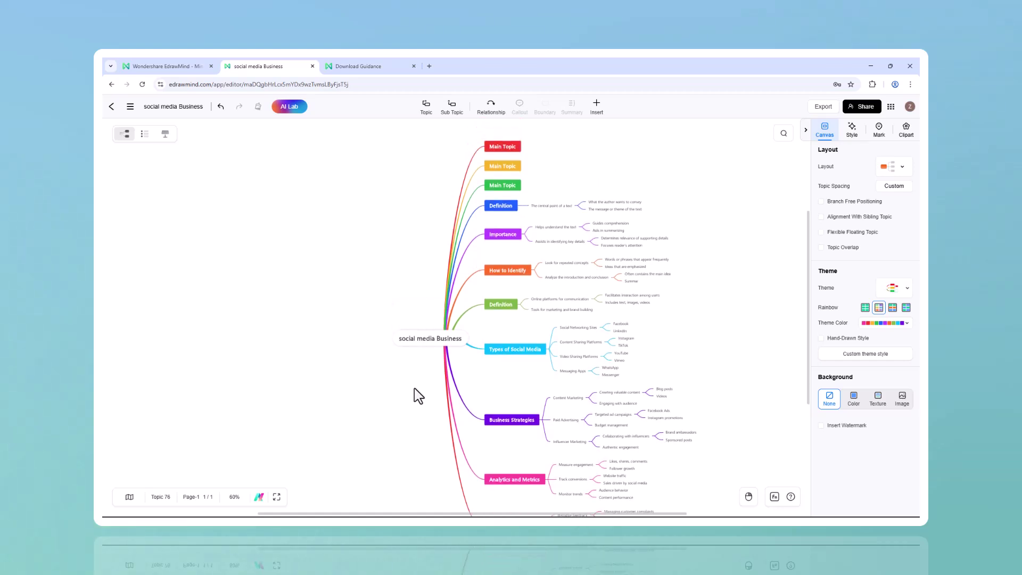
scroll(414, 387, "down", 3)
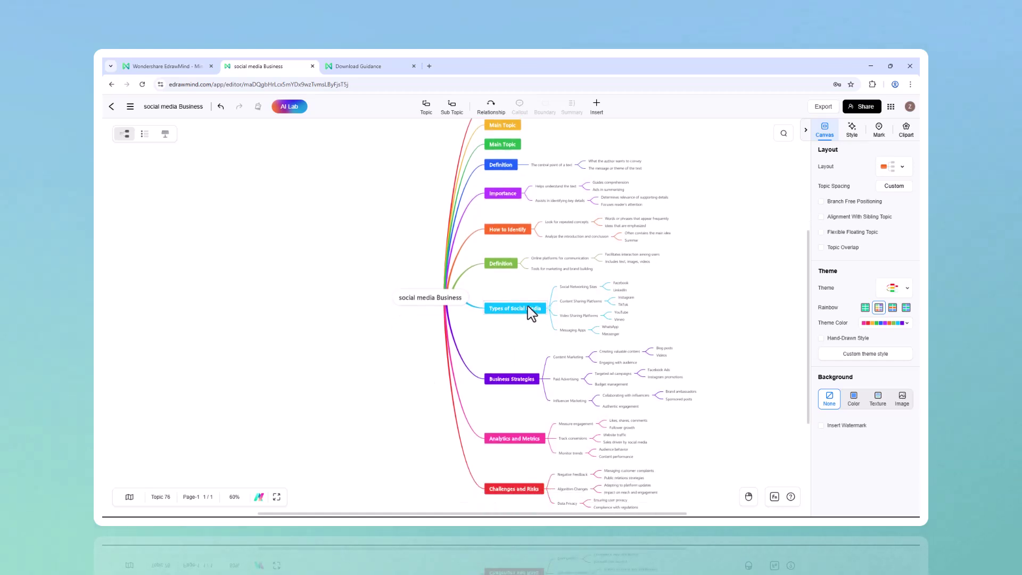
scroll(502, 276, "up", 1)
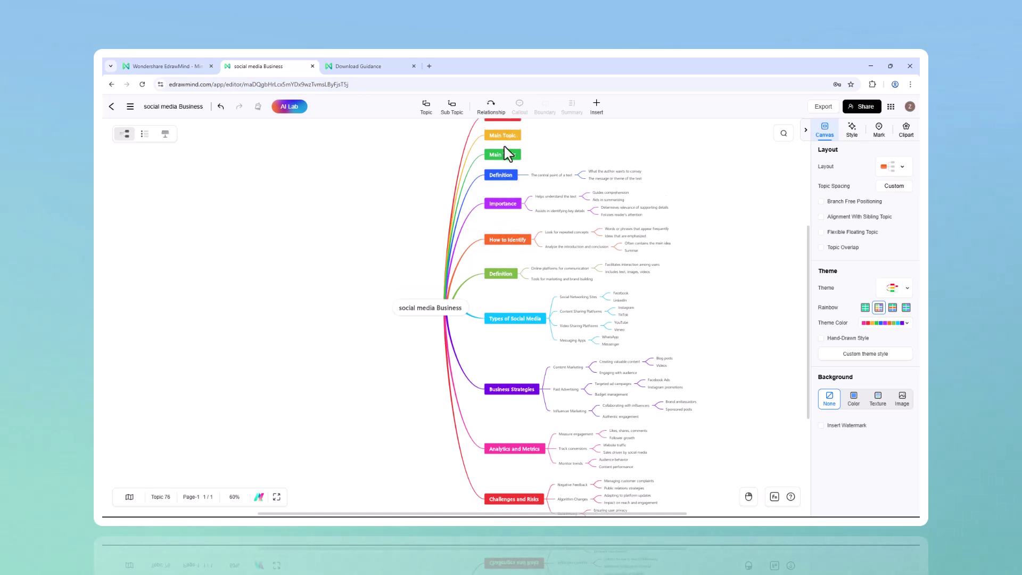
scroll(497, 285, "down", 7)
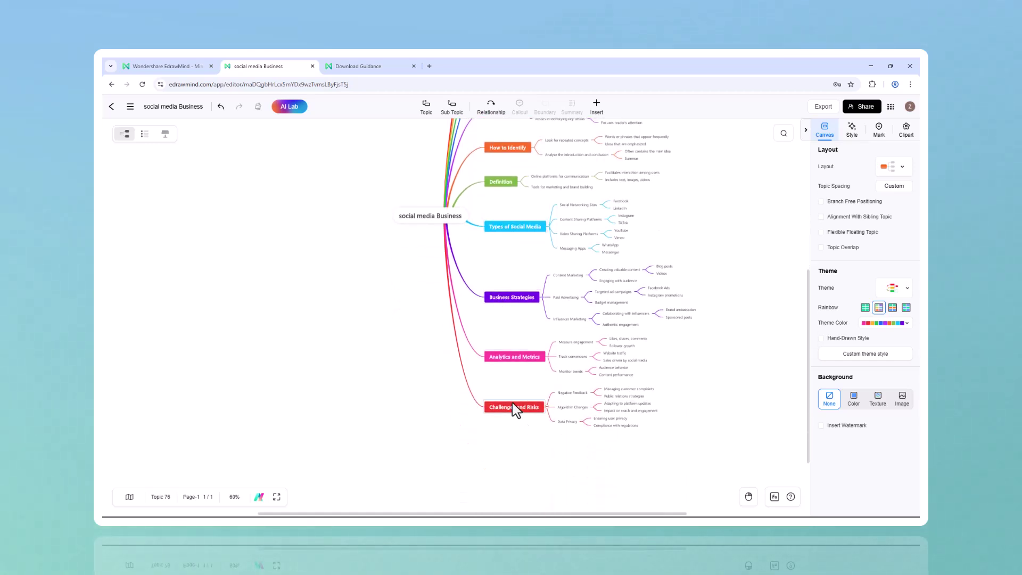
scroll(515, 409, "up", 8)
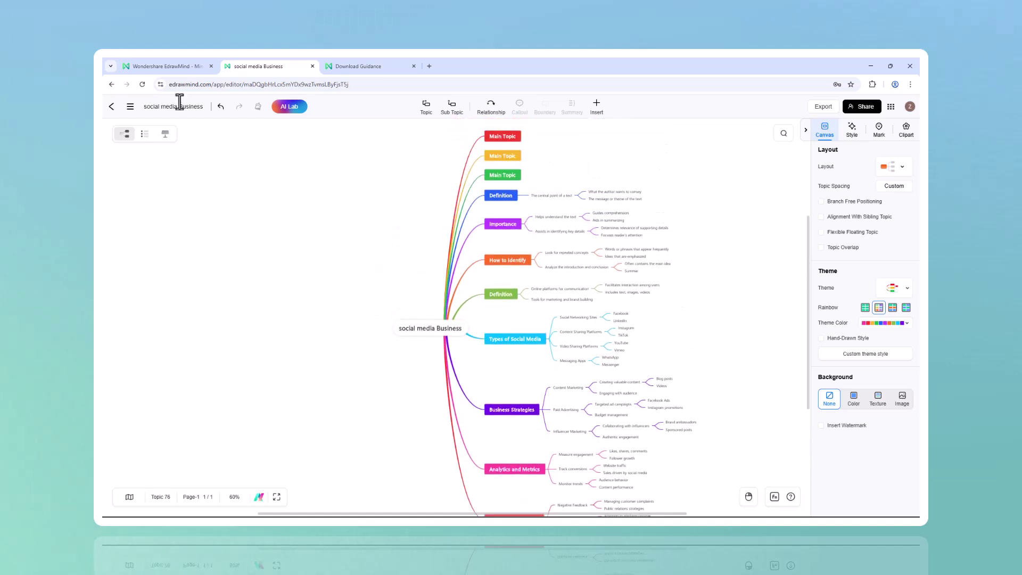
left_click(172, 66)
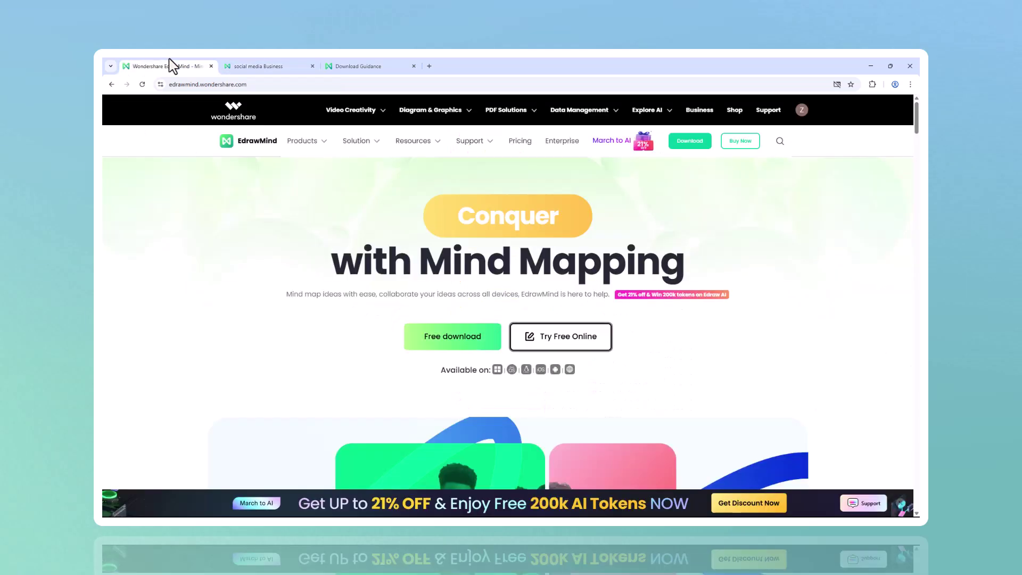
Launch EdrawMind Online from the website and bring up the New File options
left_click(575, 345)
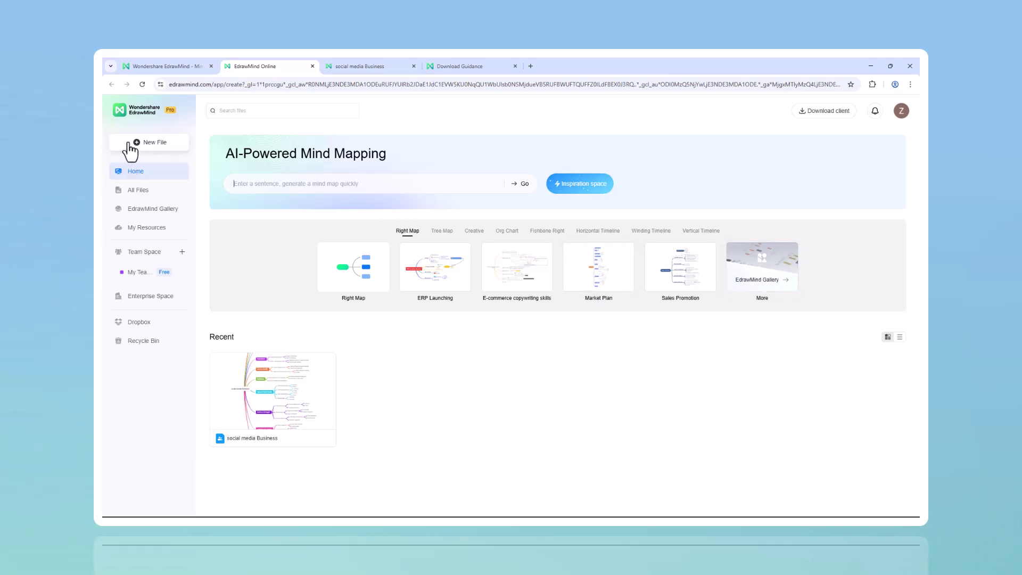
left_click(180, 144)
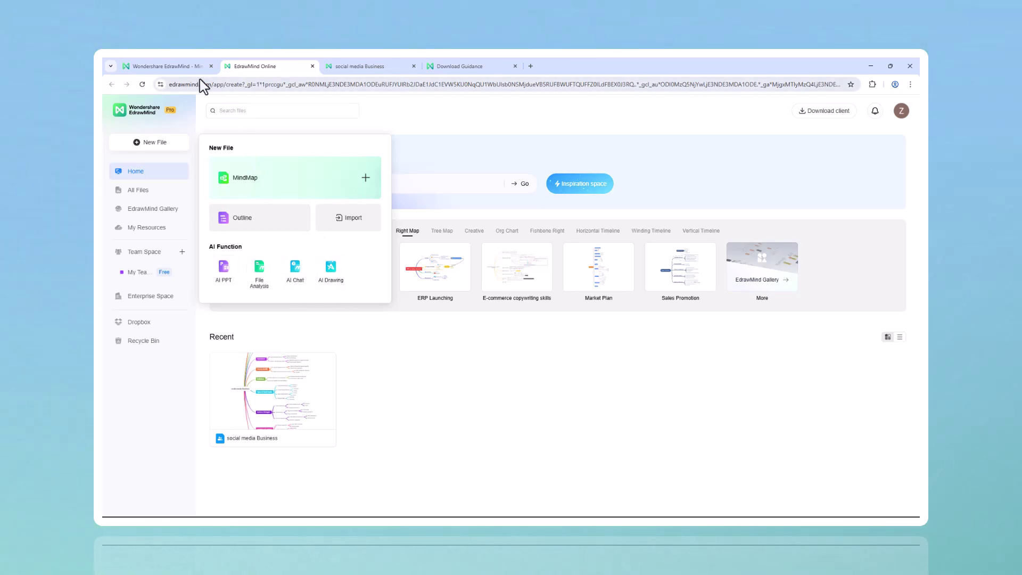
left_click(461, 414)
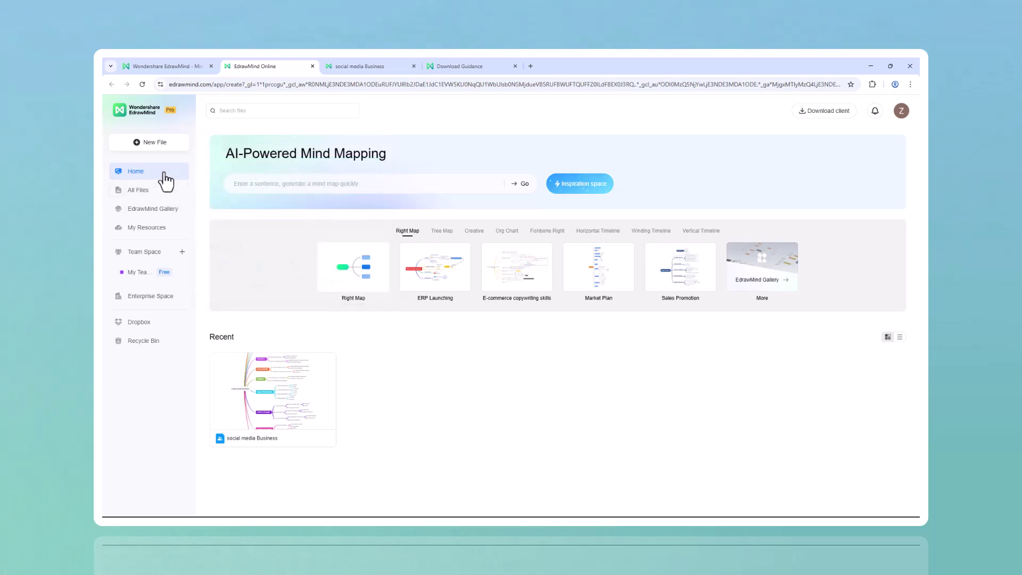
left_click(170, 151)
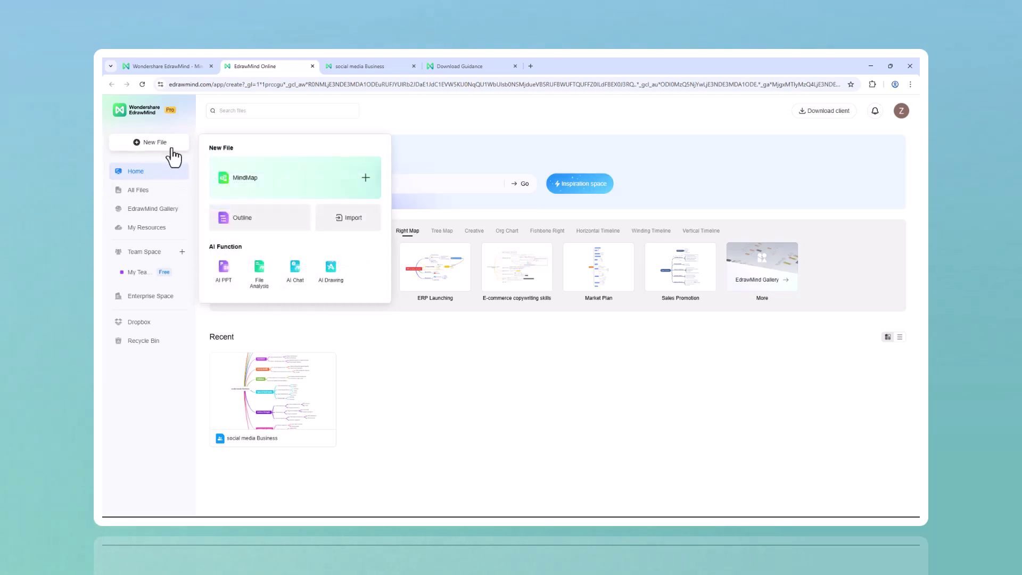
Generate a mind map by having AI parse a chosen PDF file
left_click(260, 290)
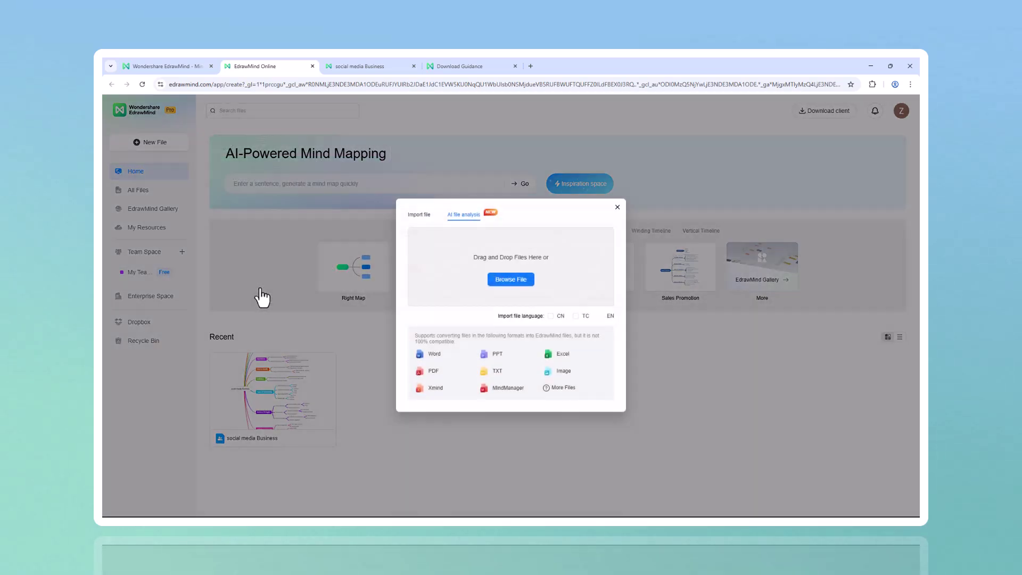
left_click(505, 295)
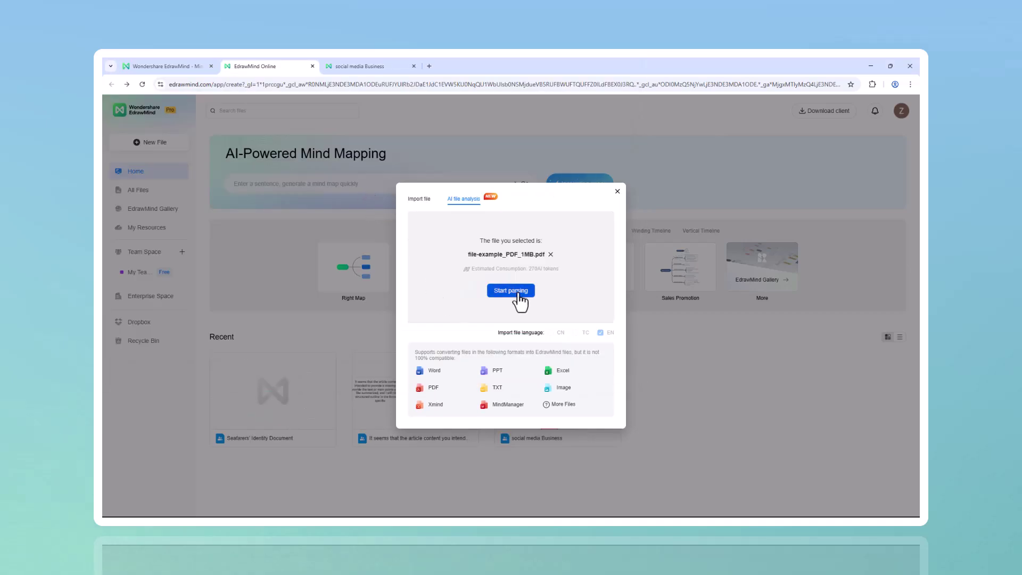
left_click(520, 303)
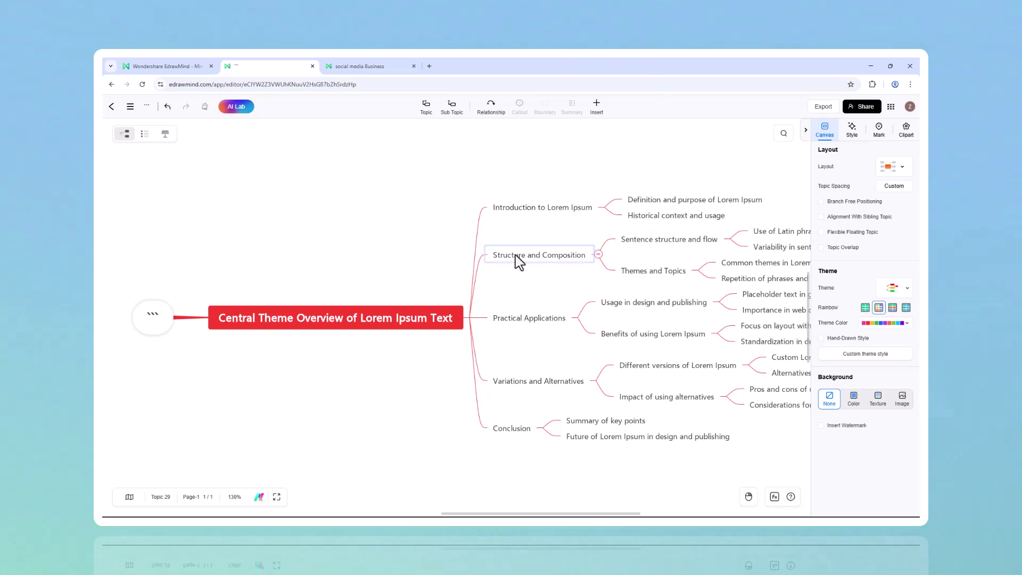
Select the Practical Applications topic and bring up its AI actions
left_click(441, 326)
left_click(505, 322)
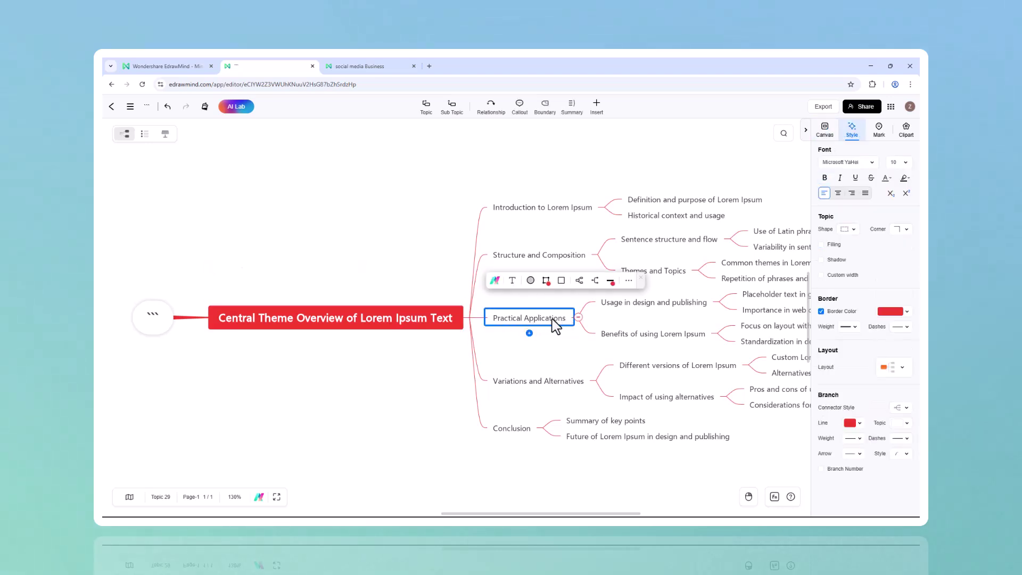
left_click(495, 281)
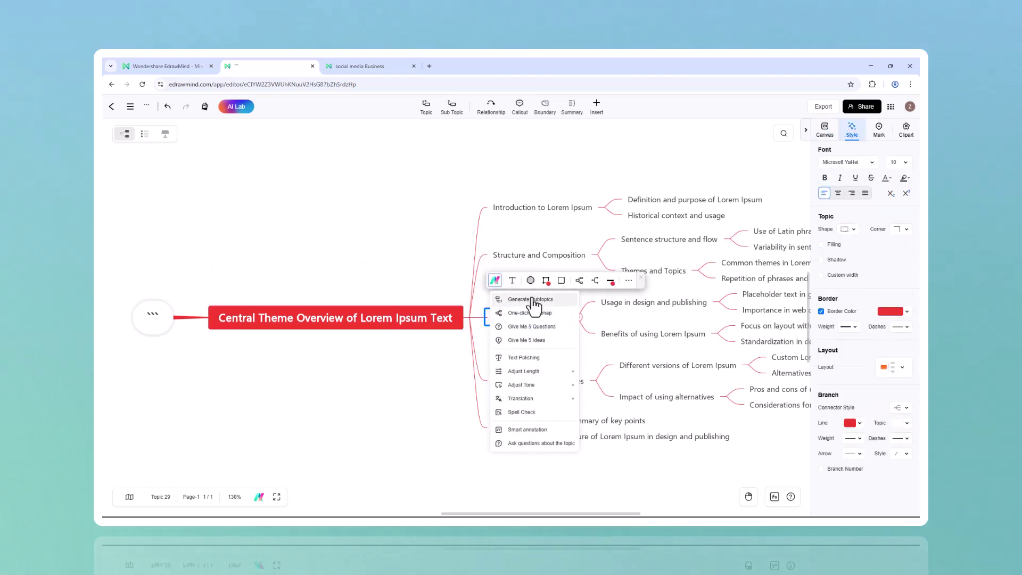
Use AI Enhance Topic Content on Practical Applications, then enter the prompt 'how to make a flowchart'
mouse_move(548, 372)
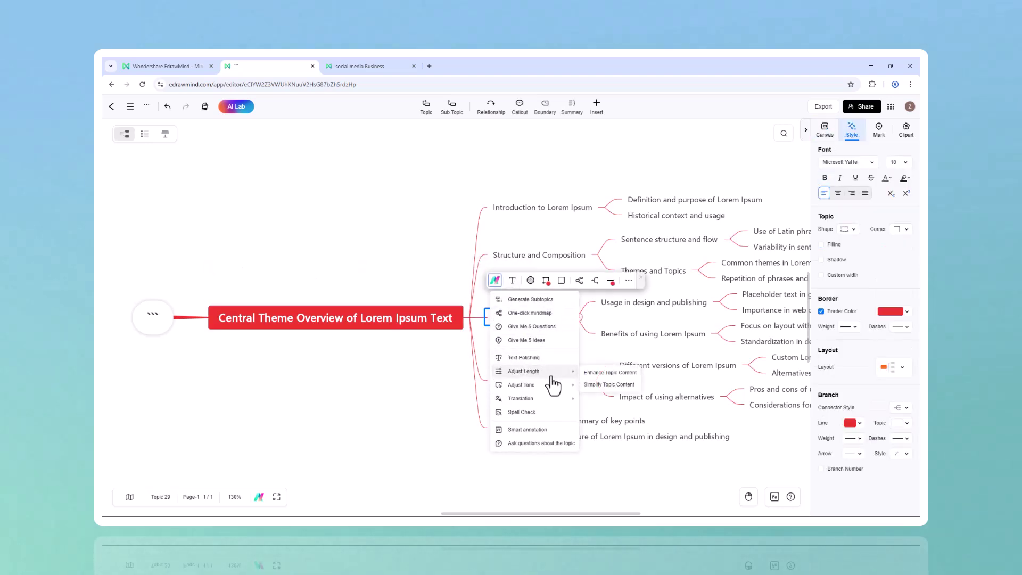
left_click(592, 373)
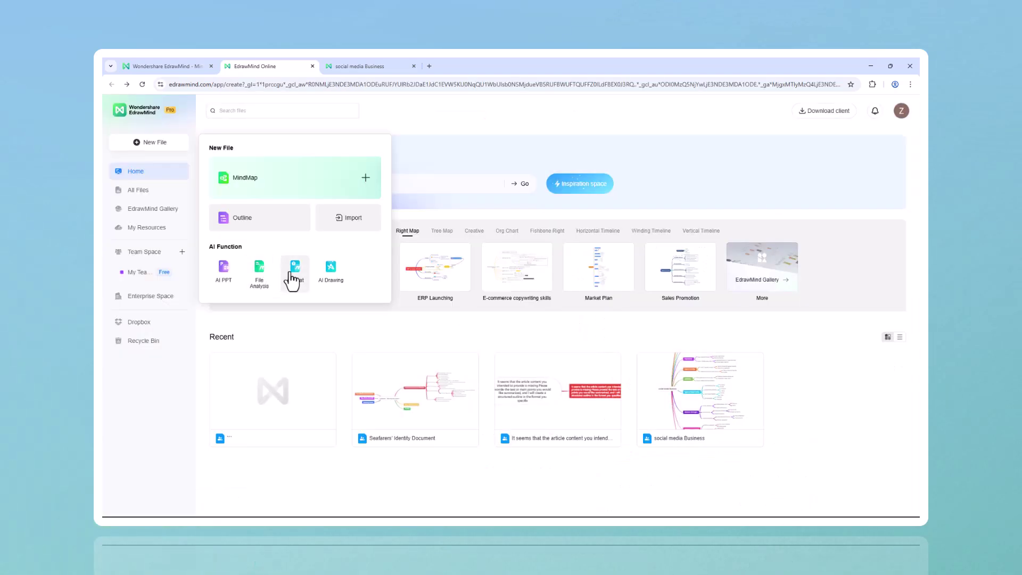
left_click(293, 281)
type("how to make a flowchart")
key("Return")
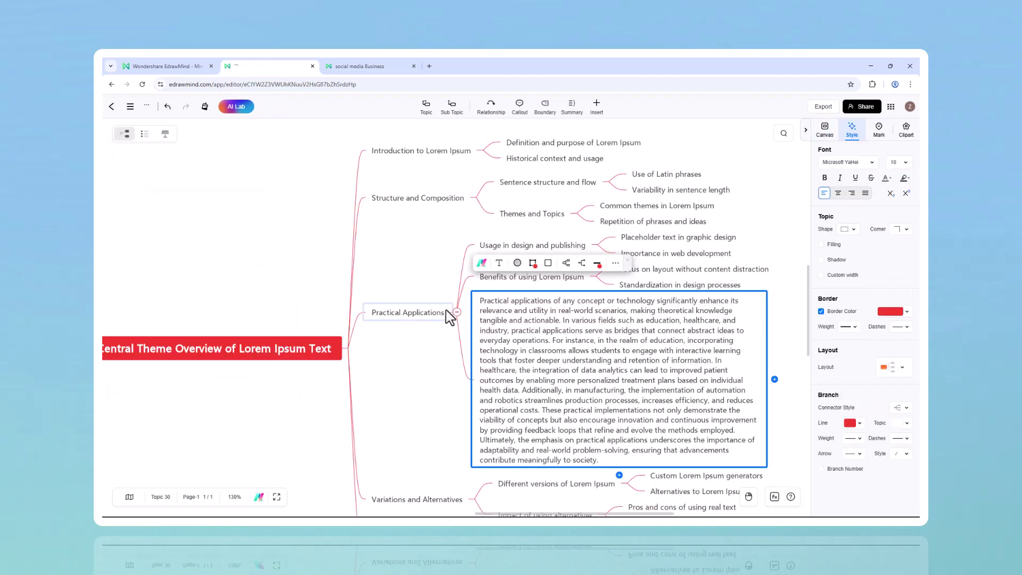
Have AI translate the Usage in design and publishing topic into French
left_click(496, 245)
left_click(482, 209)
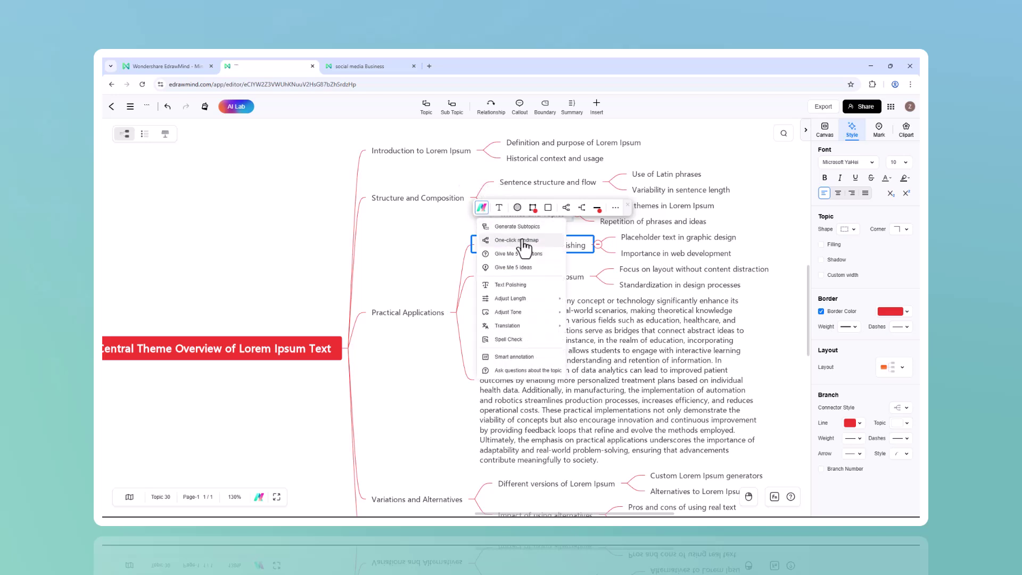
mouse_move(527, 326)
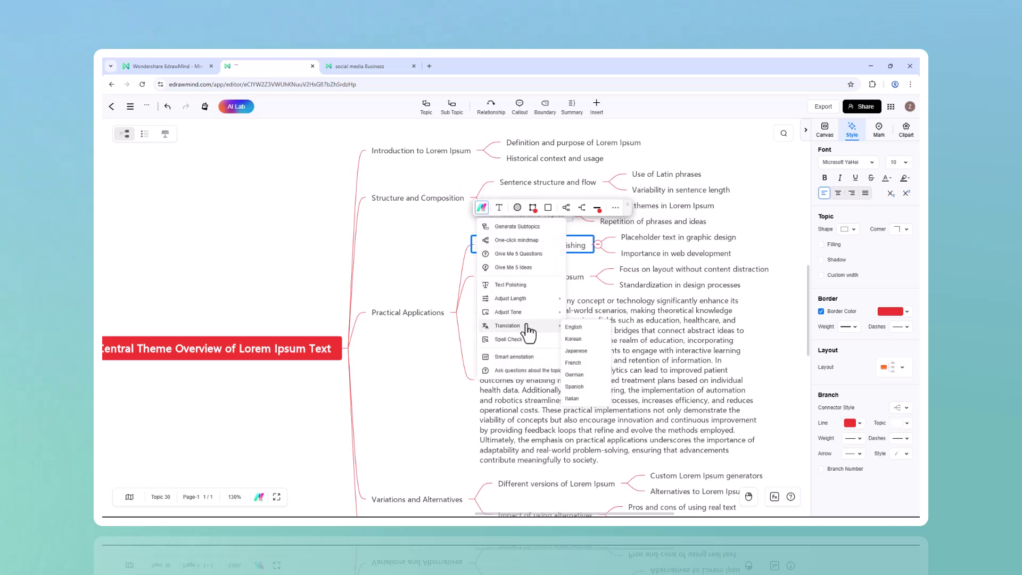
left_click(590, 364)
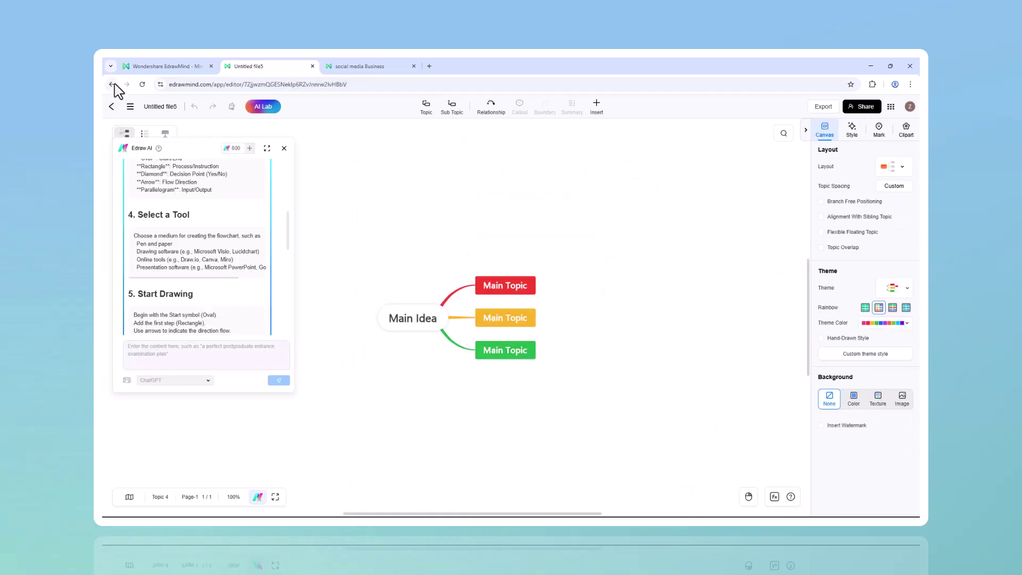
From Home, create an AI PPT on types of reading notes using a suggested topic and template
left_click(111, 84)
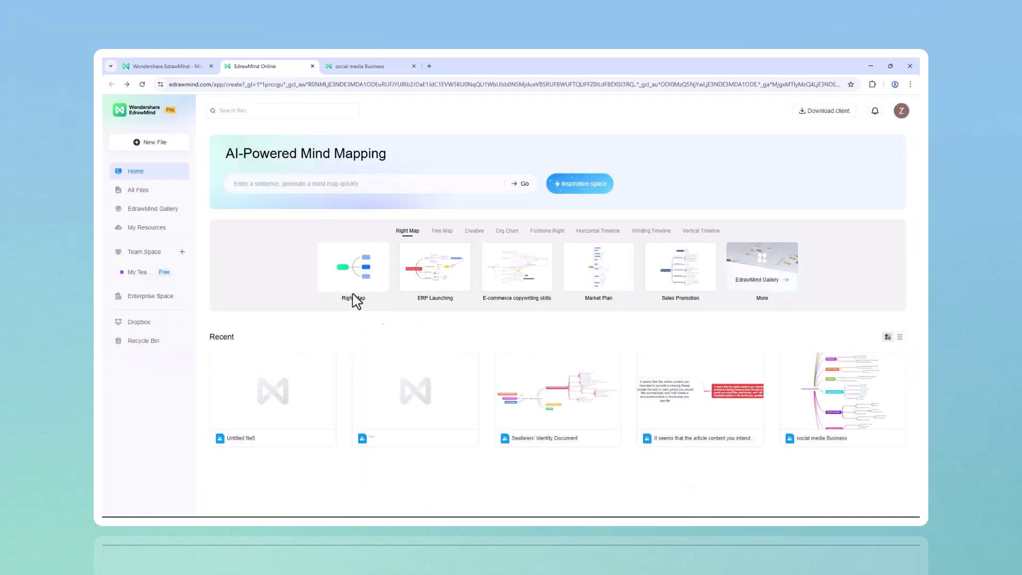
left_click(154, 141)
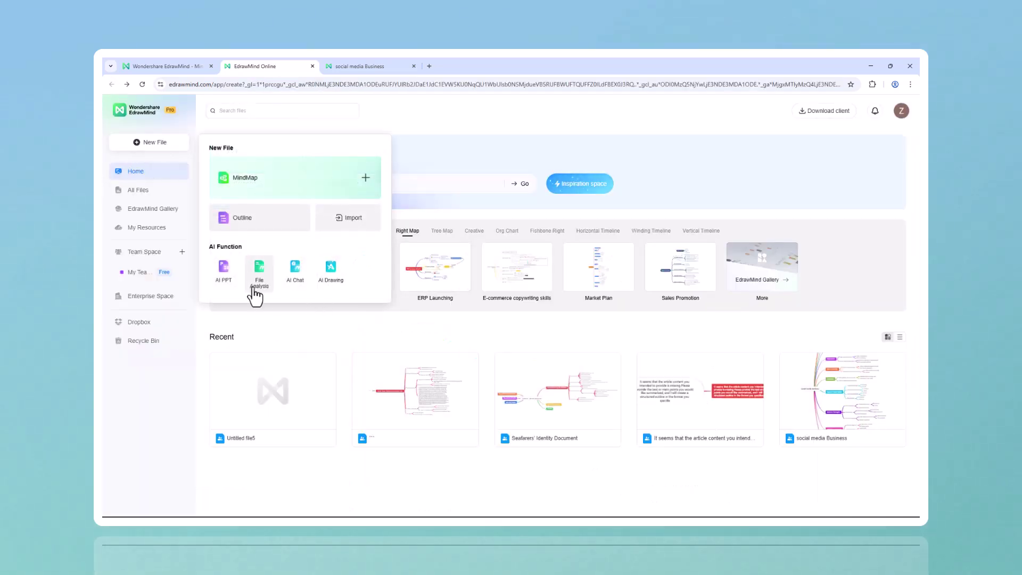
left_click(223, 268)
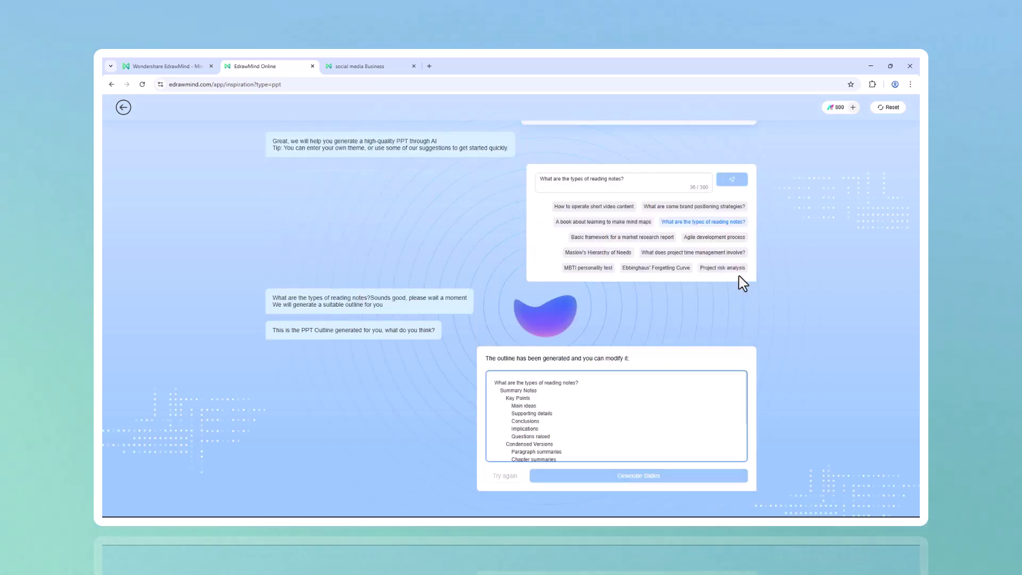
left_click(597, 477)
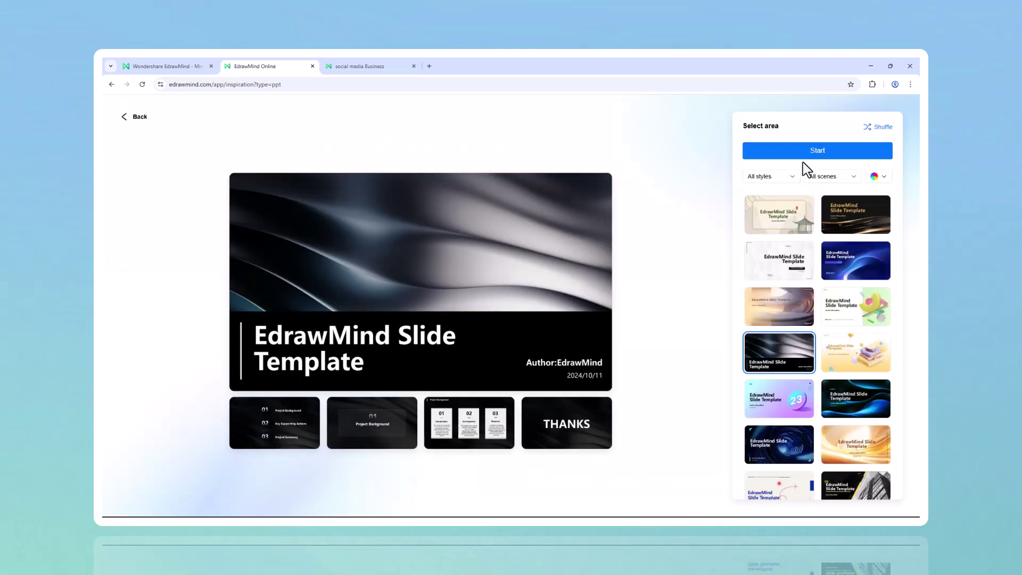
left_click(809, 151)
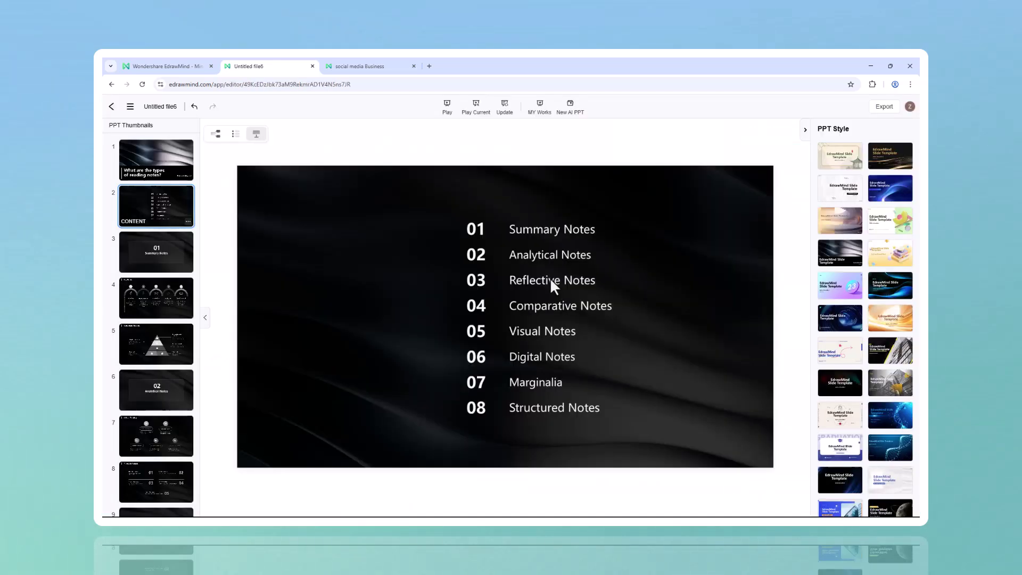
Play the reading notes deck full screen and advance through the slides to Structured Notes
left_click(449, 109)
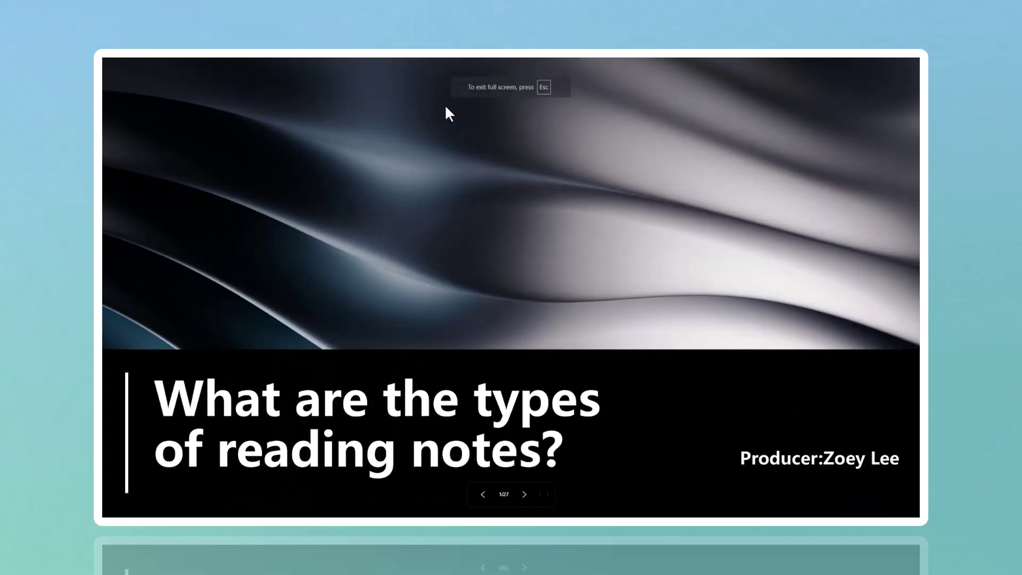
left_click(727, 247)
left_click(727, 247)
left_click(727, 247)
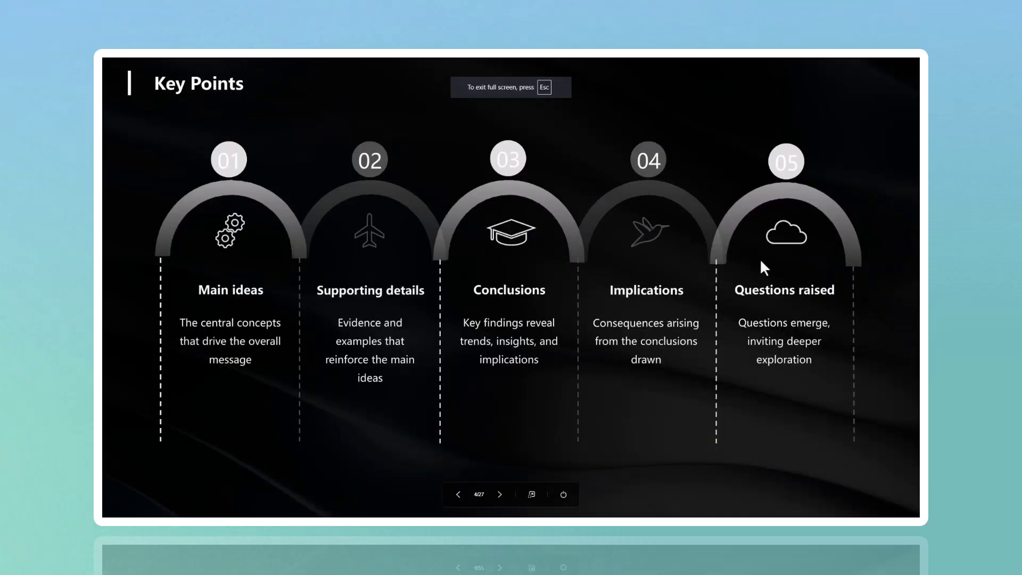
left_click(845, 291)
left_click(845, 292)
left_click(846, 291)
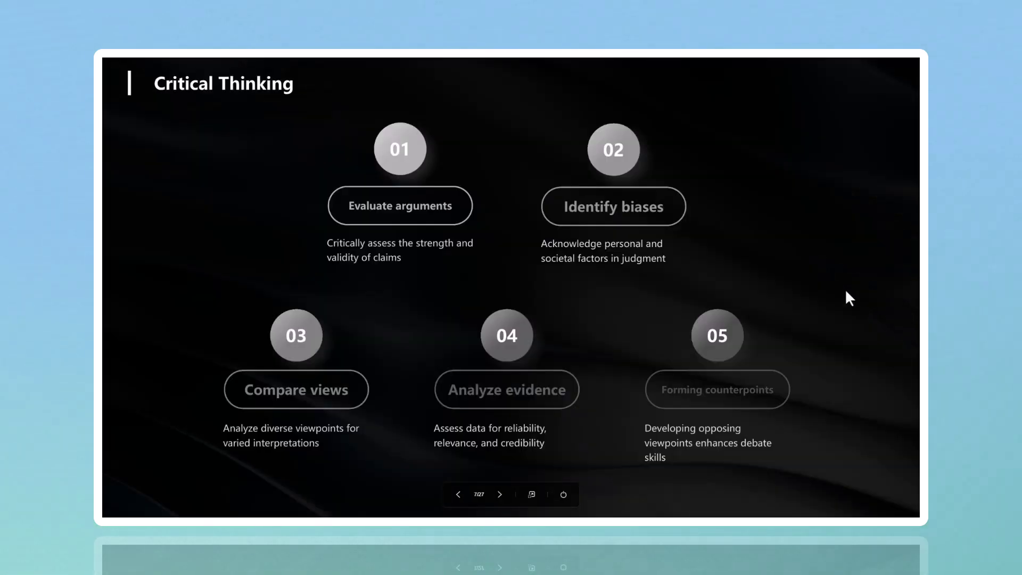
left_click(845, 291)
left_click(846, 291)
left_click(846, 291)
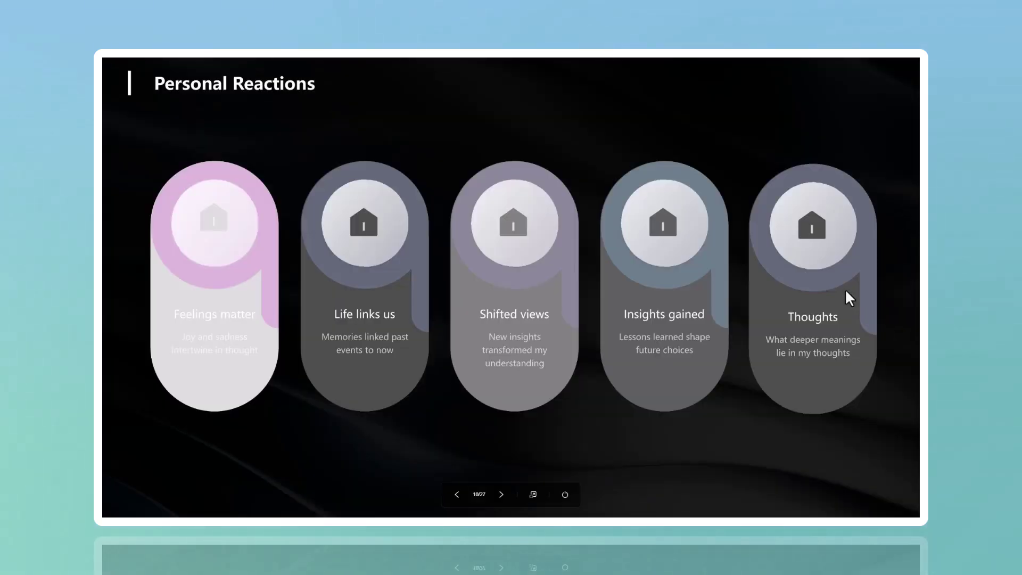
left_click(846, 291)
left_click(846, 291)
left_click(845, 291)
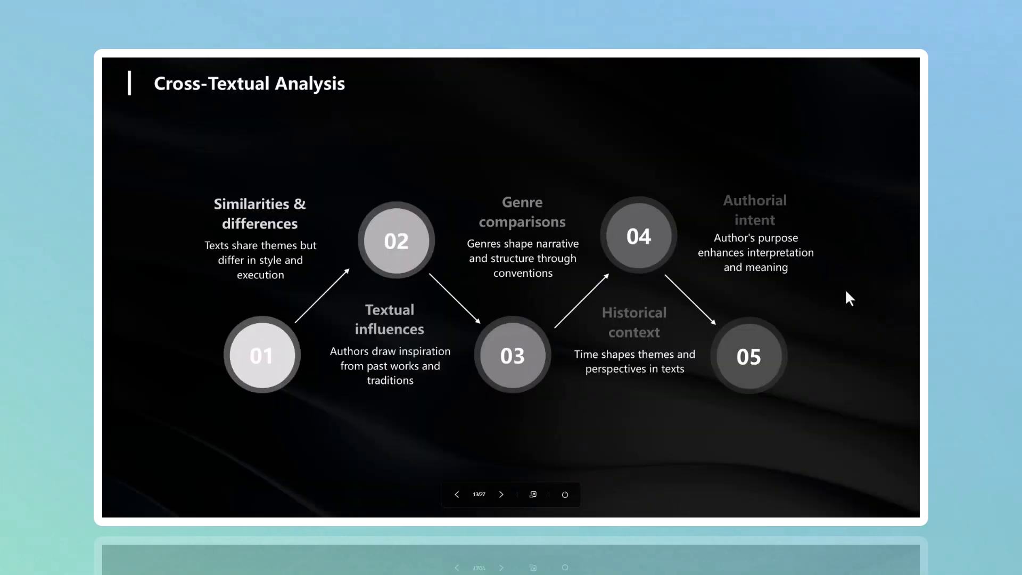
left_click(845, 291)
left_click(845, 291)
left_click(846, 291)
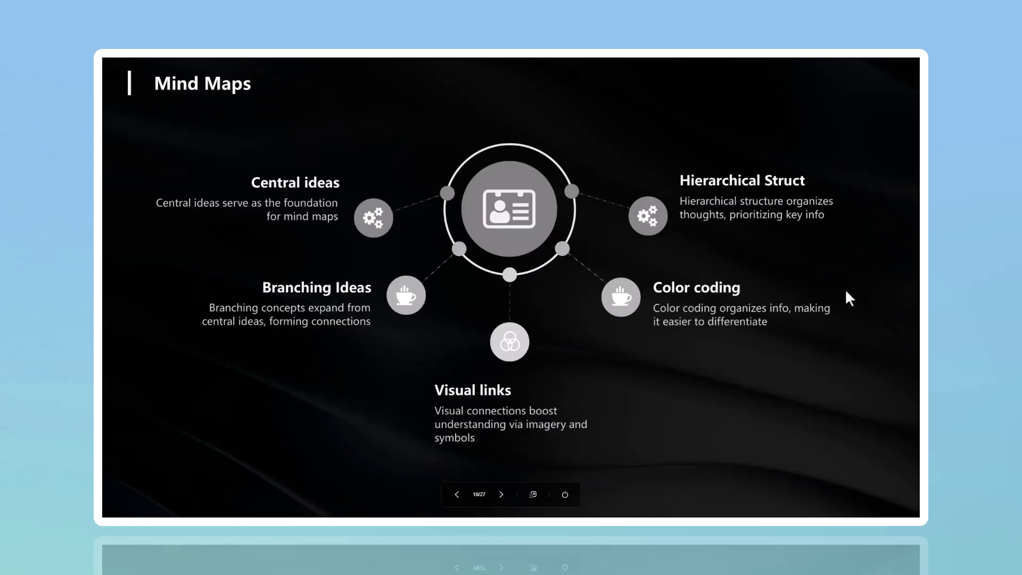
left_click(846, 291)
left_click(846, 291)
left_click(846, 291)
left_click(846, 292)
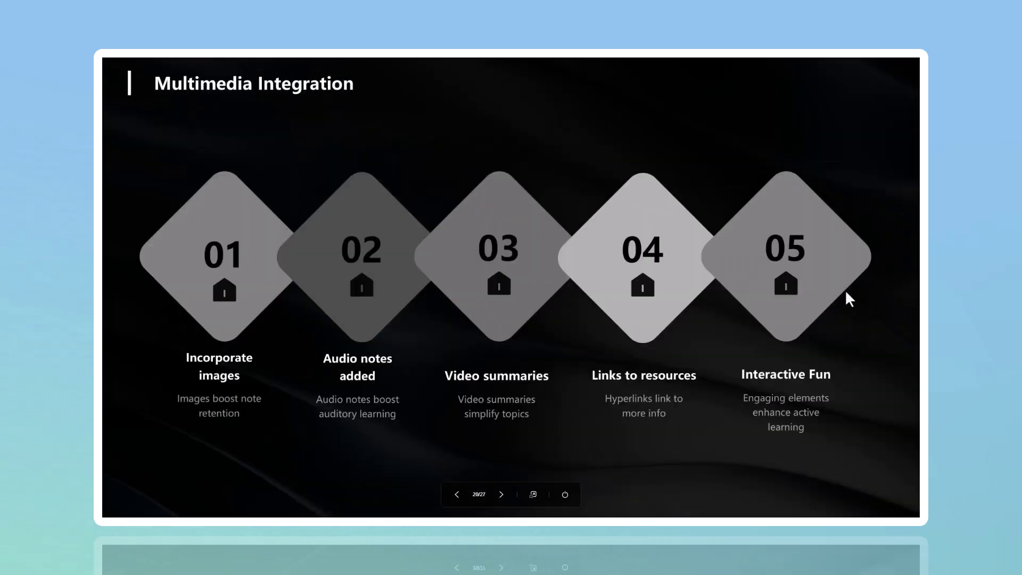
left_click(845, 292)
left_click(846, 292)
left_click(845, 292)
left_click(846, 292)
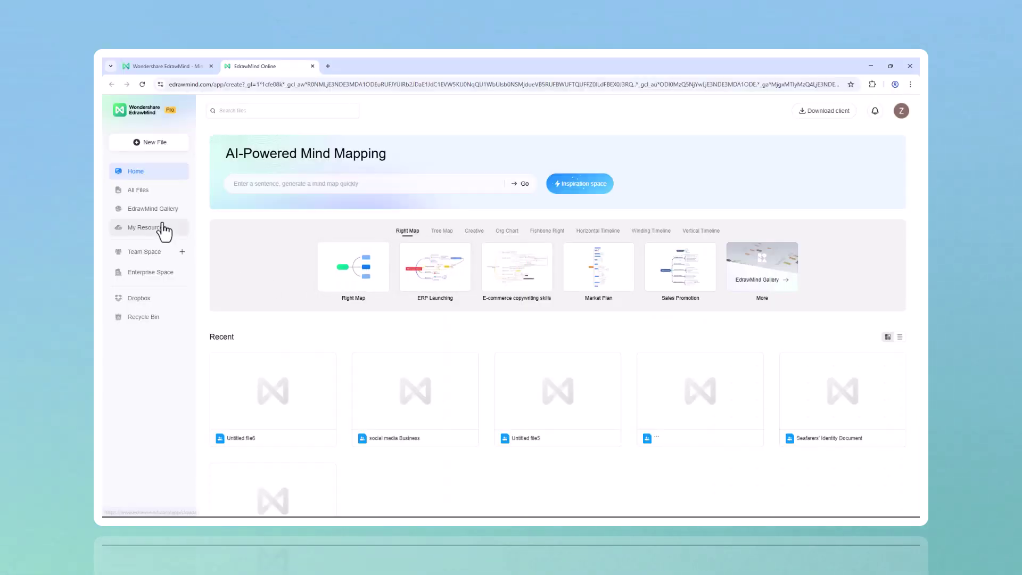
Visit Team Space and the My Teams1 page, then Enterprise Space and My Resources
left_click(160, 255)
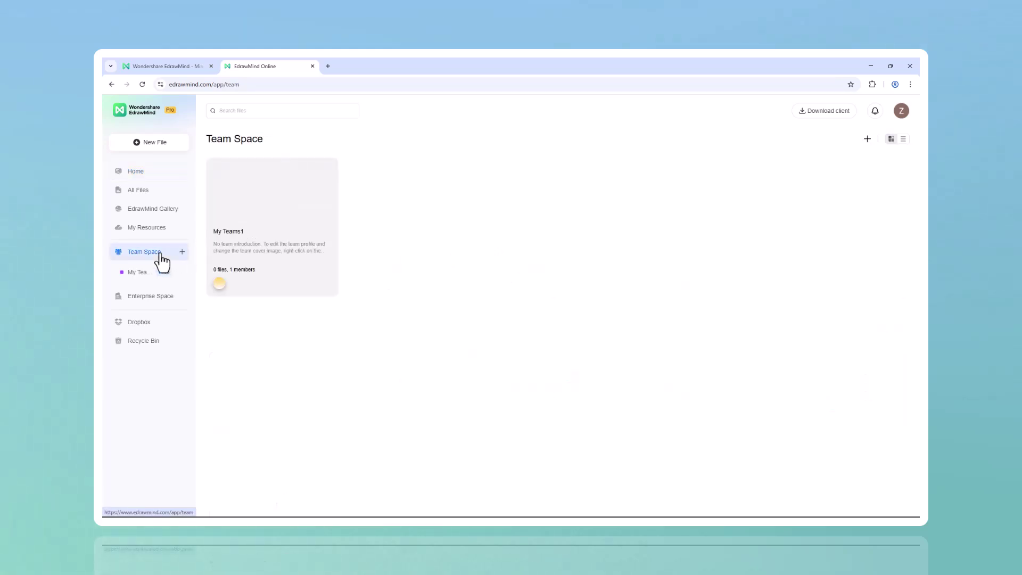
left_click(244, 261)
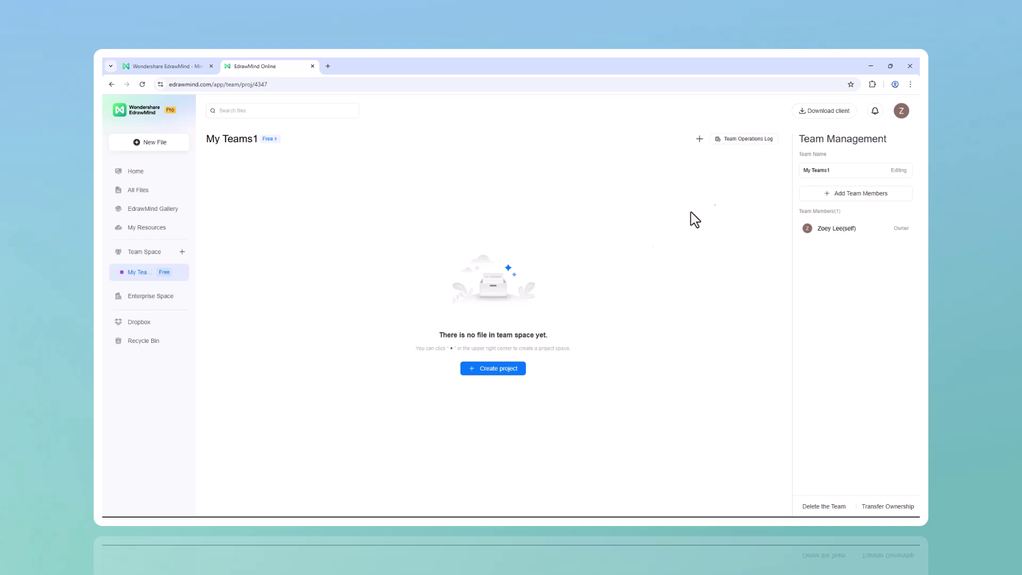
left_click(156, 298)
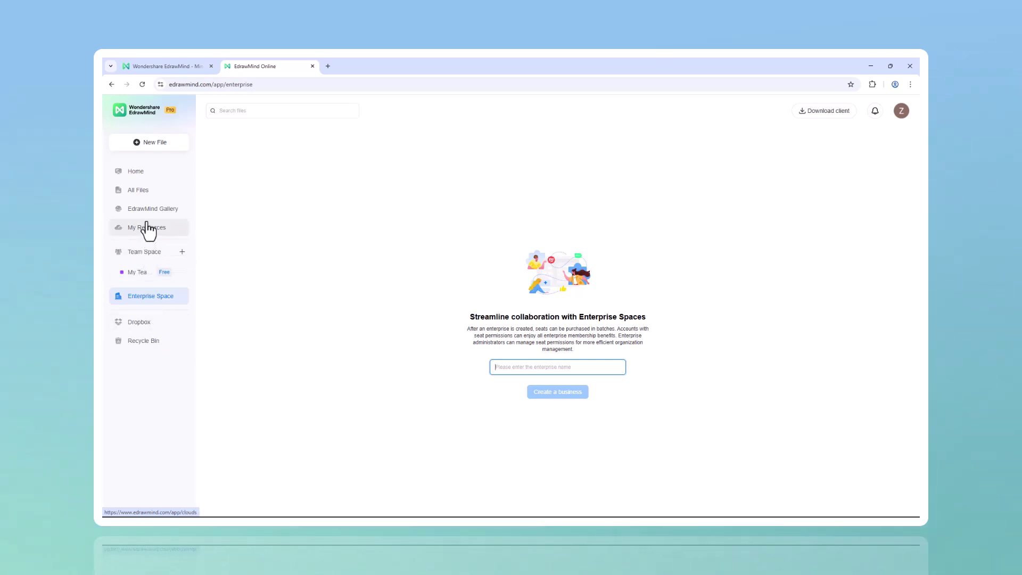
left_click(168, 228)
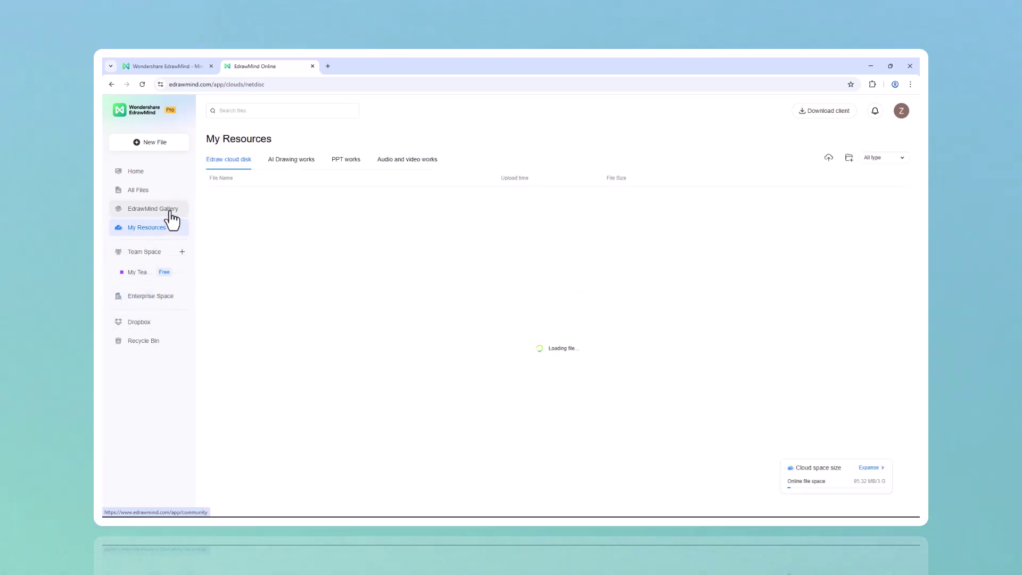
Open the EdrawMind Gallery and browse through the template listings
left_click(172, 217)
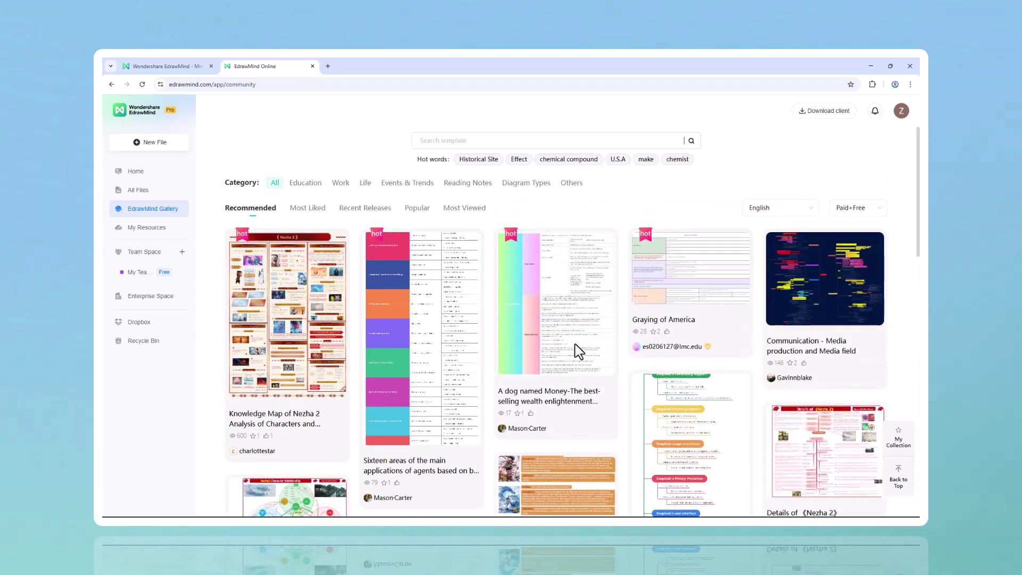
scroll(761, 269, "down", 13)
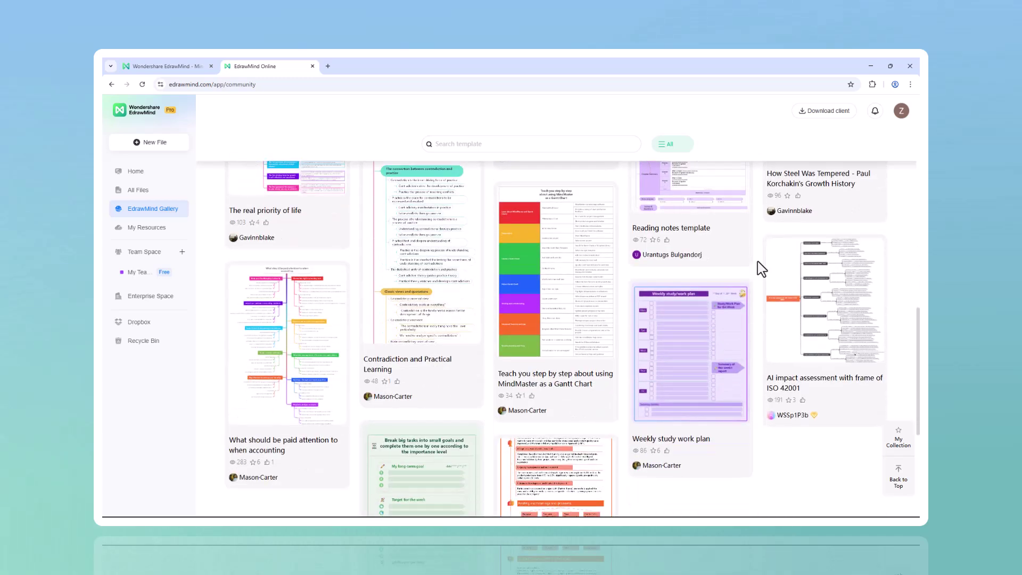
scroll(758, 261, "up", 13)
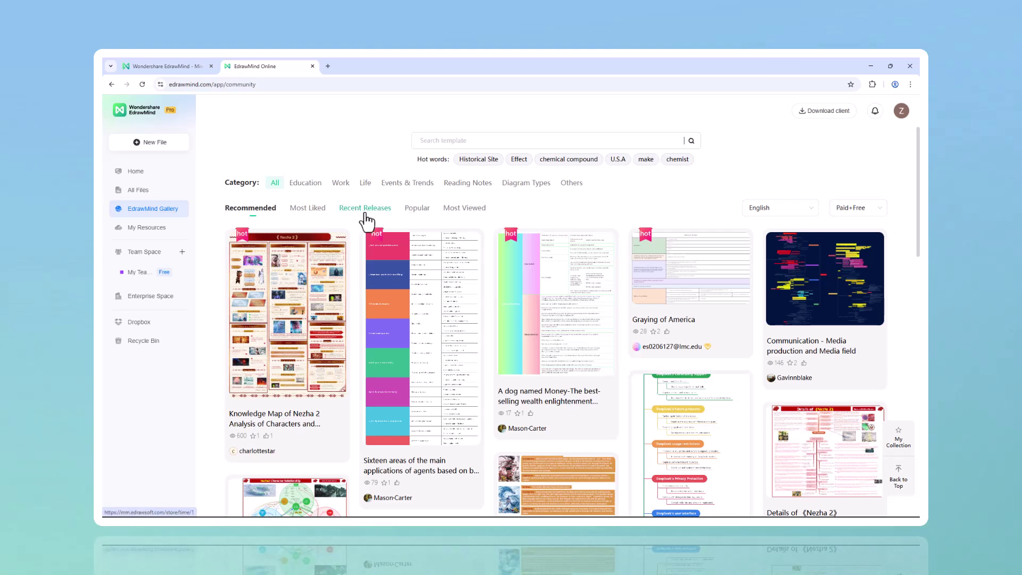
scroll(366, 220, "down", 10)
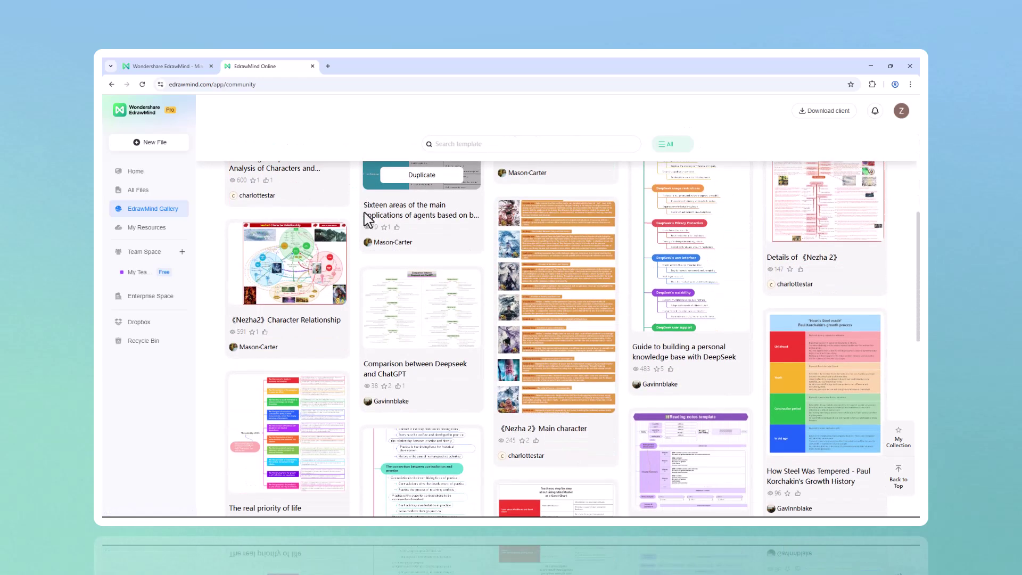
scroll(352, 212, "down", 6)
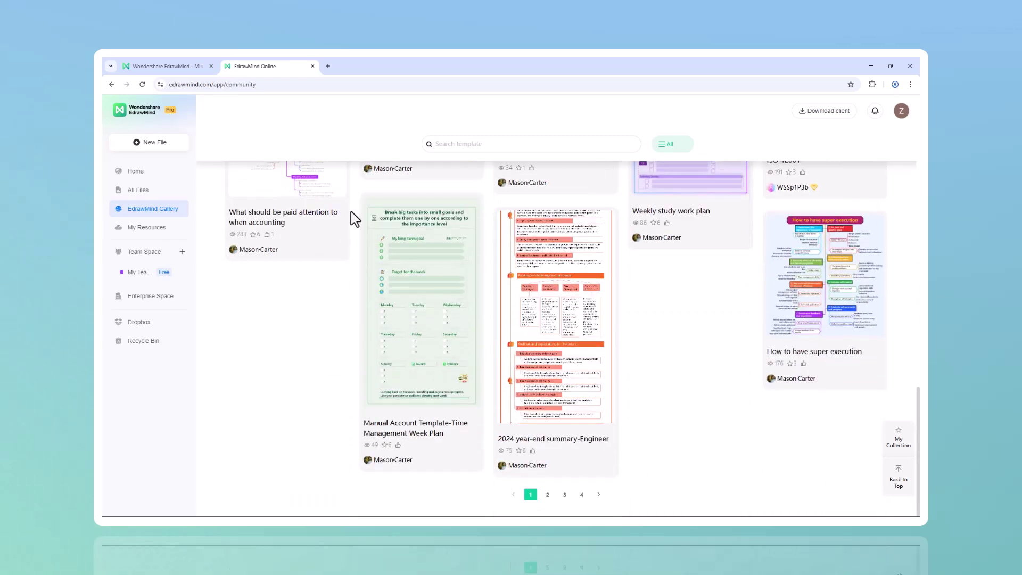
scroll(350, 212, "up", 15)
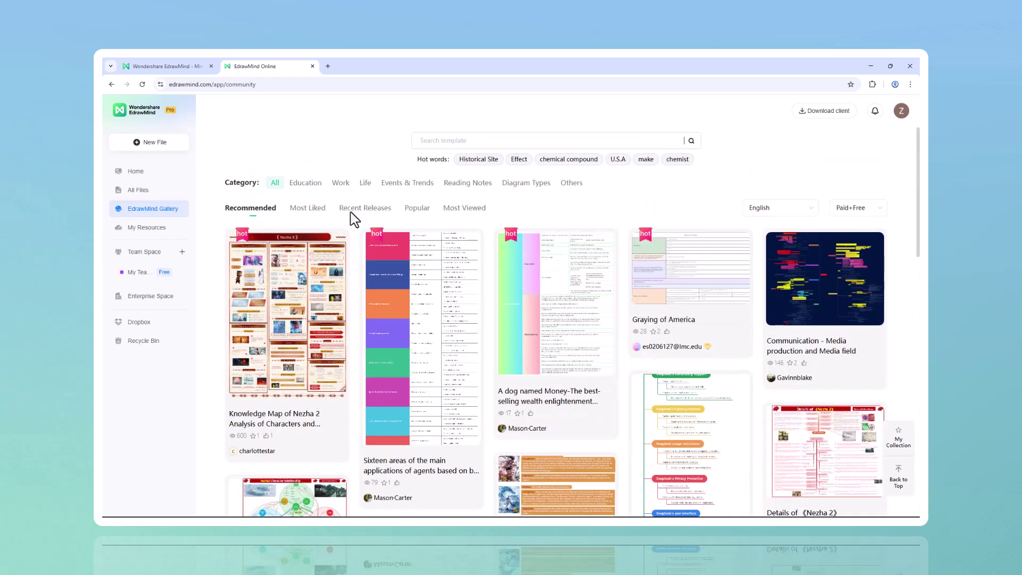
Try the Life, Events & Trends and Reading Notes filters, then settle on Diagram Types > Organizational Chart
left_click(380, 182)
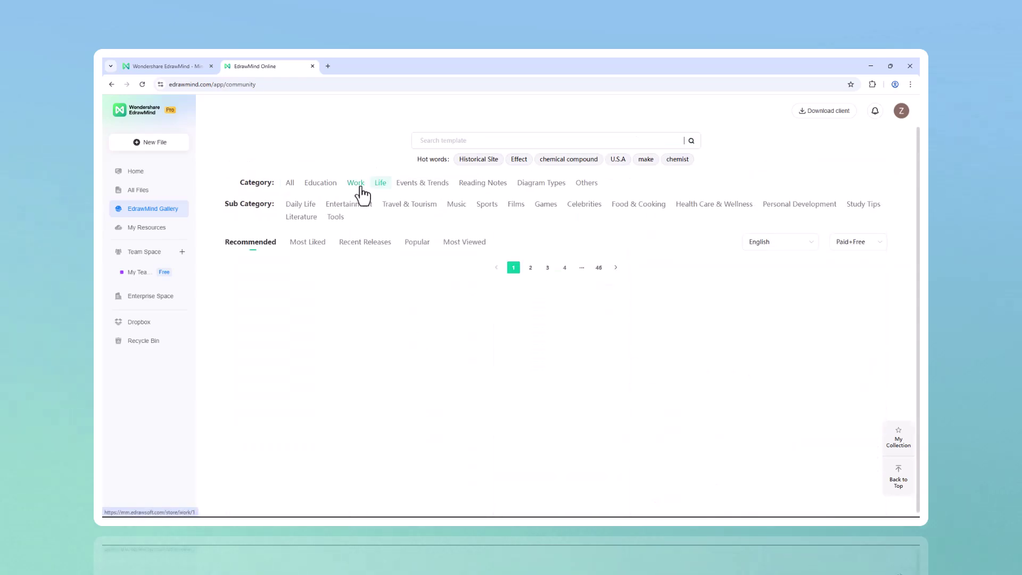
left_click(420, 184)
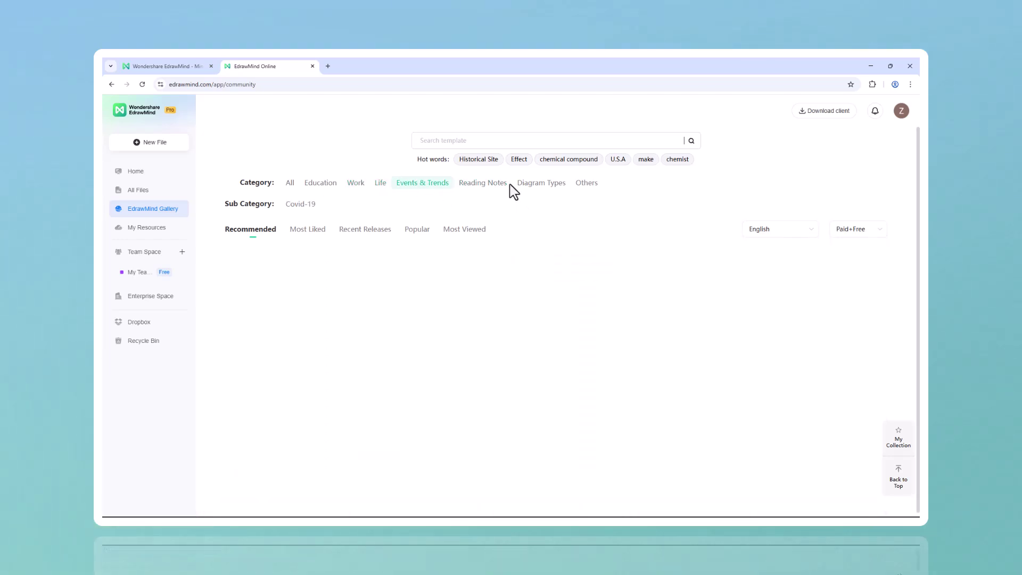
left_click(500, 187)
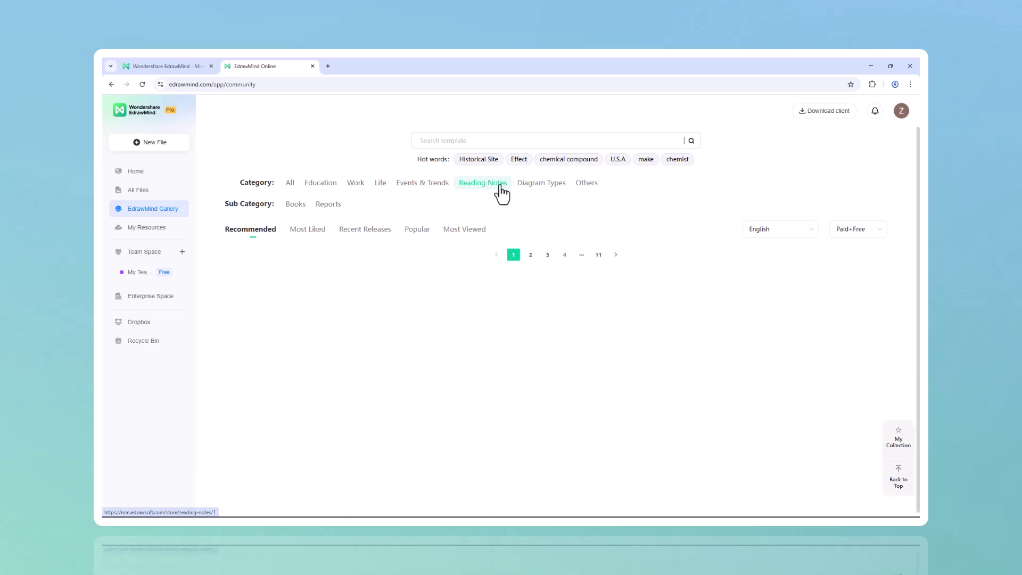
left_click(536, 184)
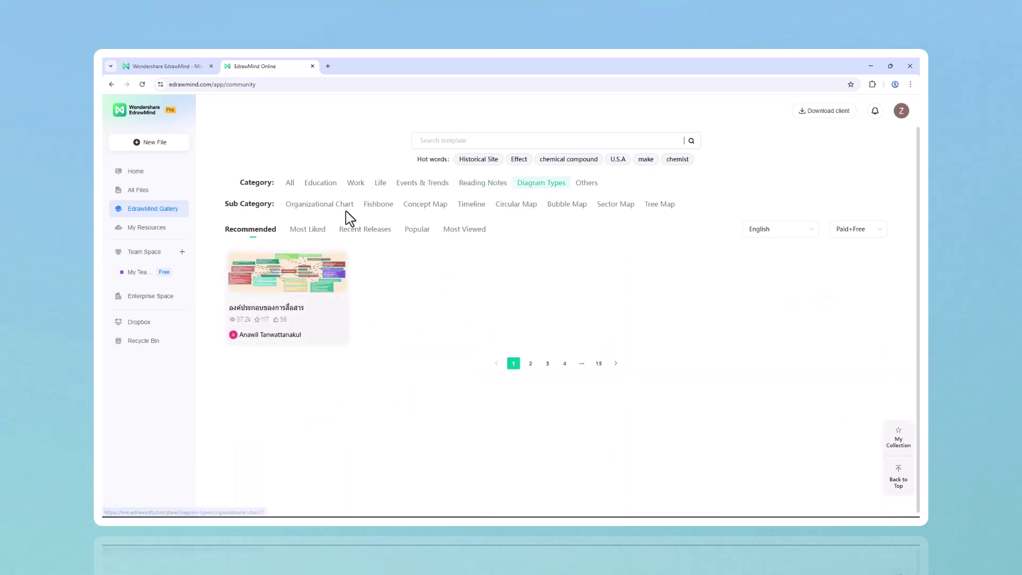
left_click(322, 208)
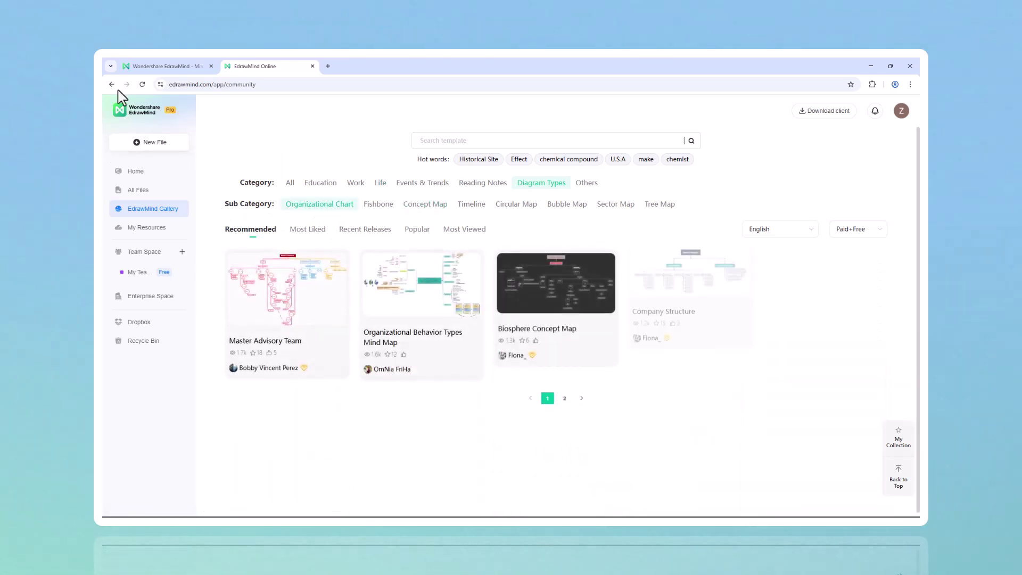
Go to the EdrawMind product homepage via its logo and scroll down to the promotional video
left_click(121, 109)
left_click(135, 60)
scroll(401, 176, "down", 5)
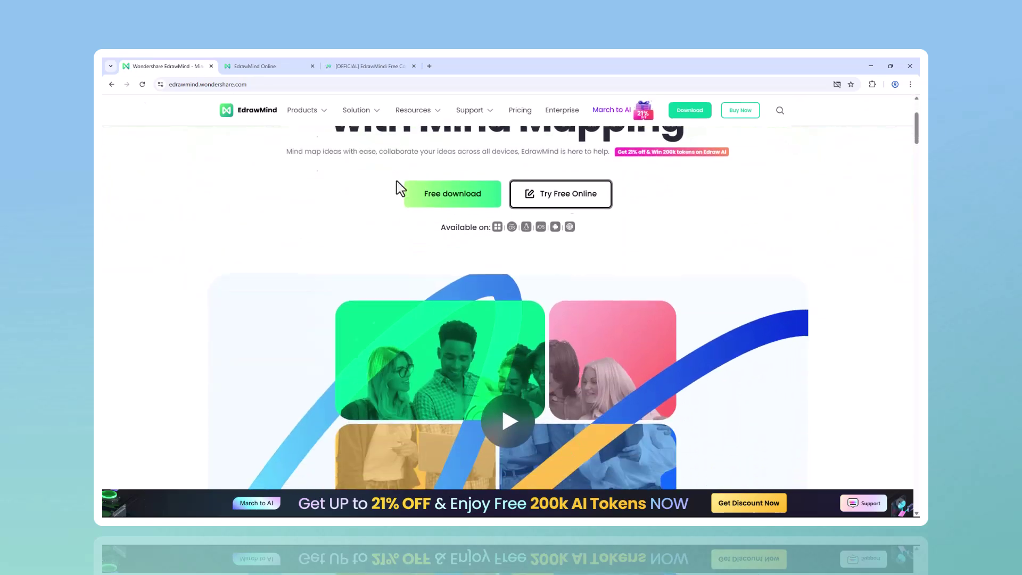